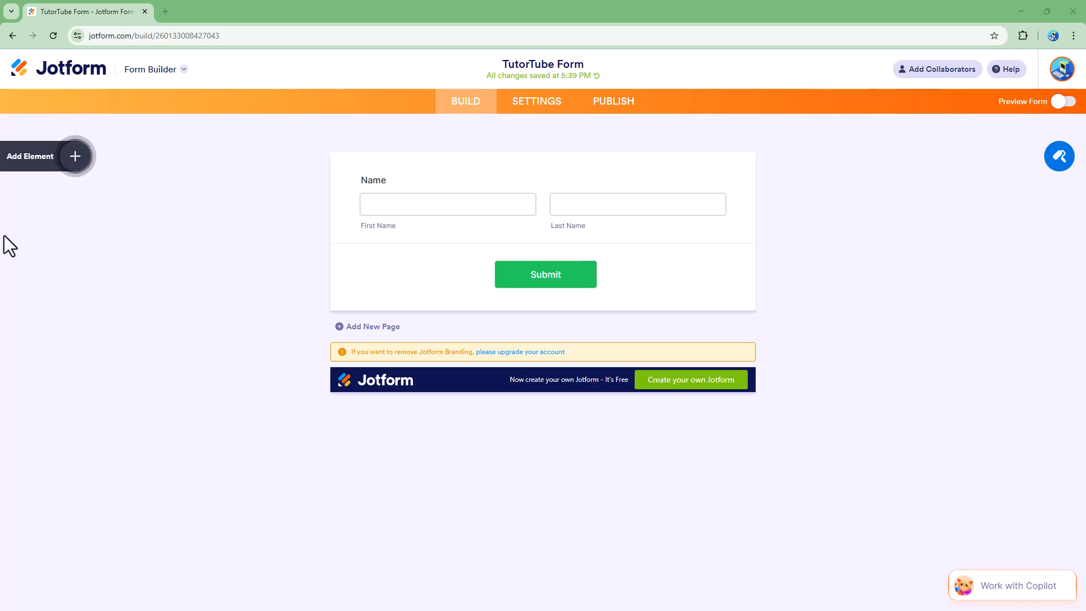
# Add a Fit Text widget to the form below the Name field
pyautogui.click(59, 160)
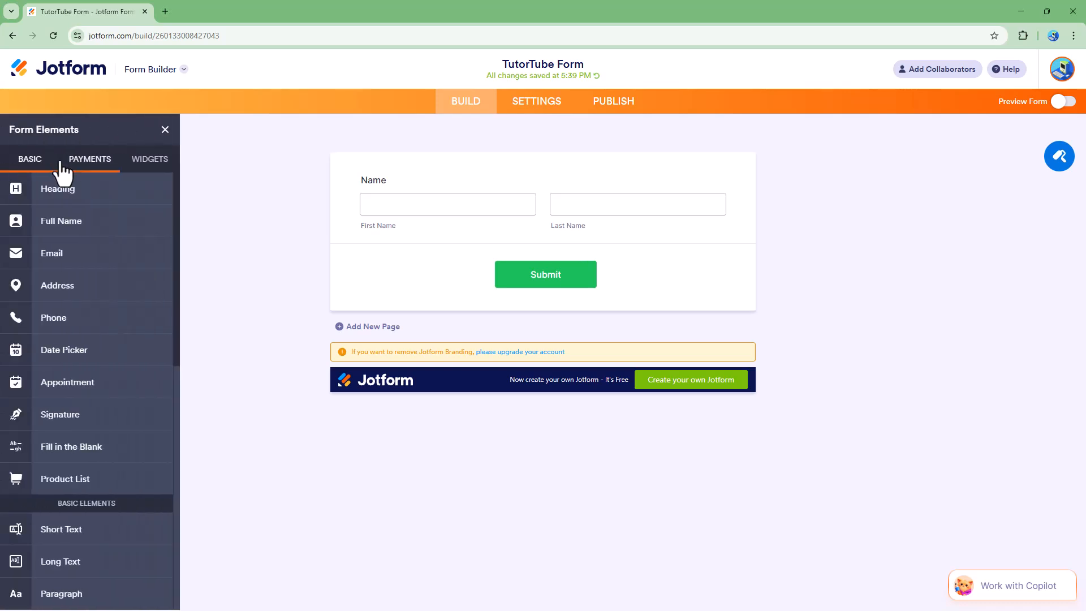
pyautogui.click(150, 160)
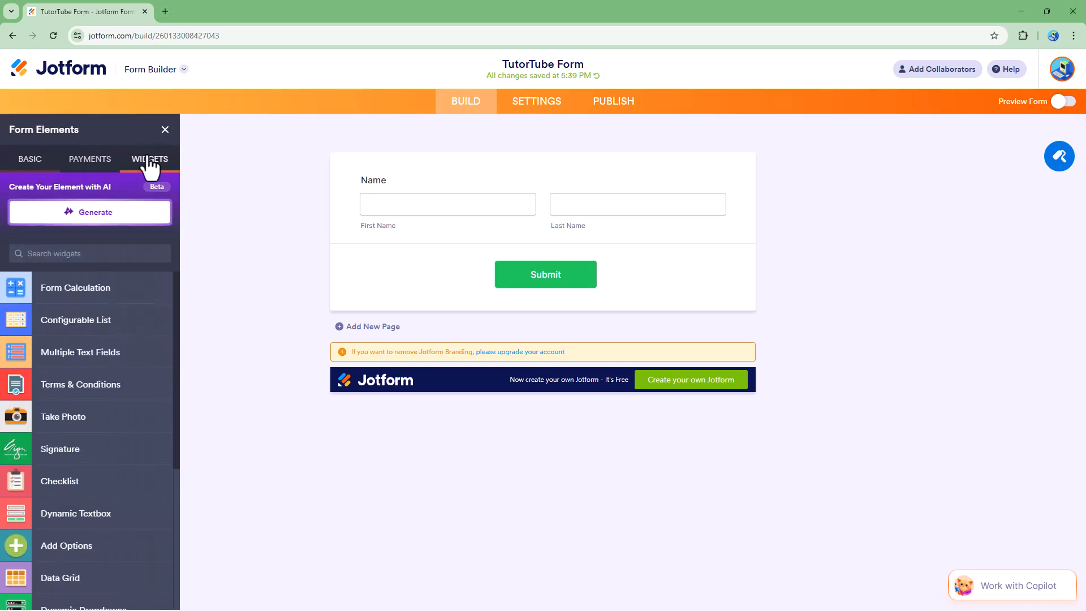
pyautogui.scroll(-5, 73, 321)
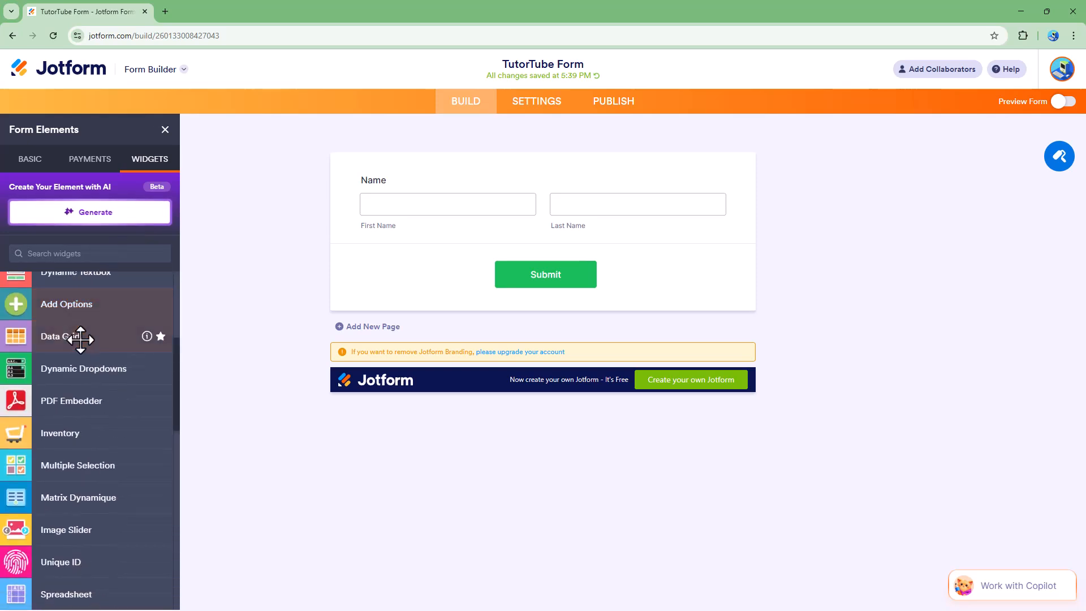
pyautogui.scroll(-5, 96, 382)
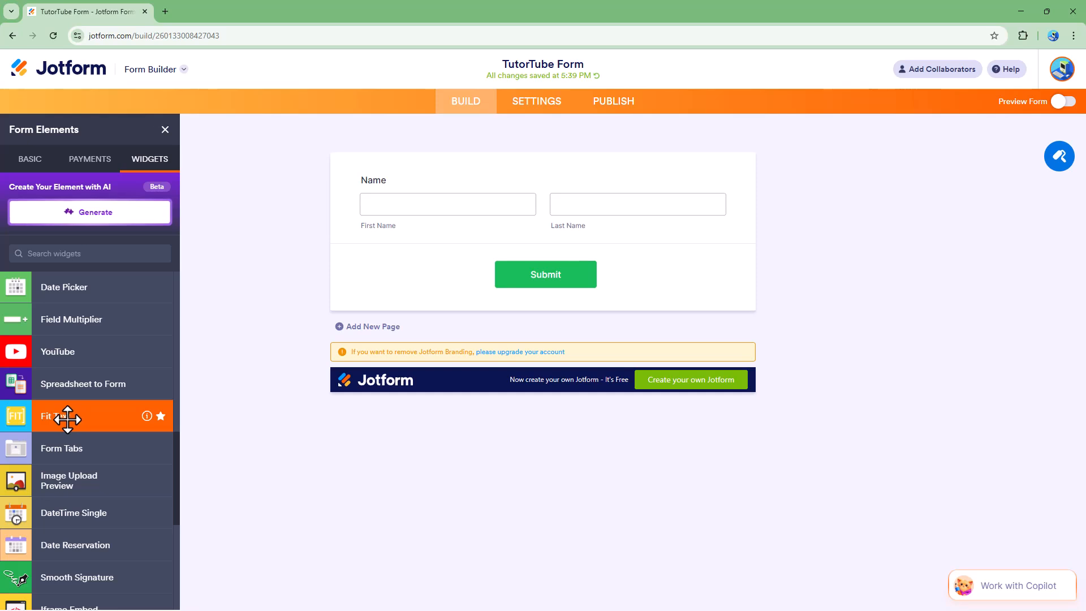
pyautogui.click(71, 420)
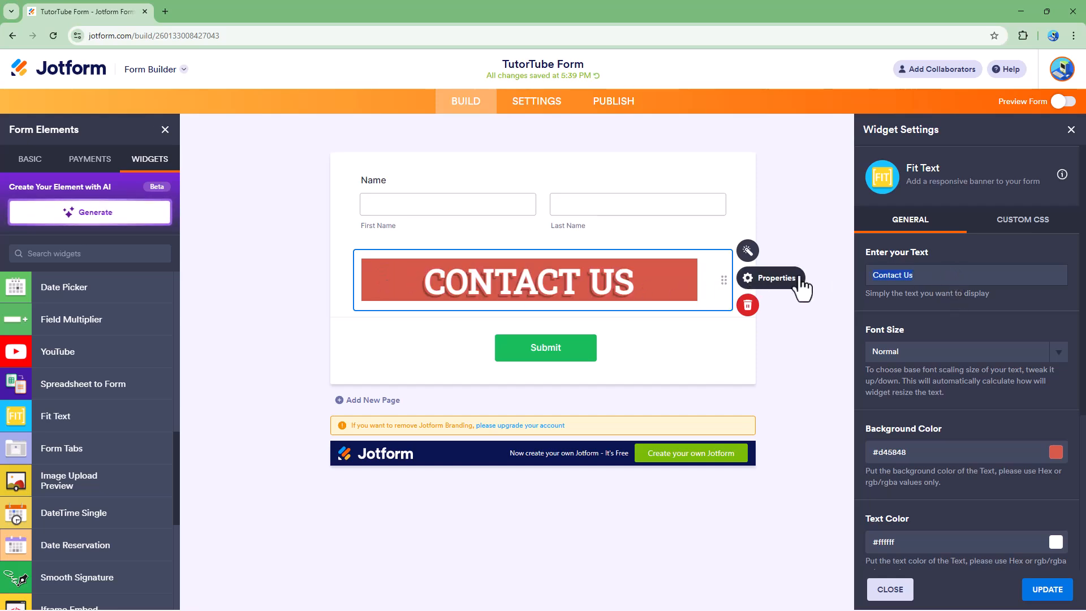
# Set the Fit Text banner's text to "WELCOME TO TUTORTUBE" in its widget settings
pyautogui.click(751, 253)
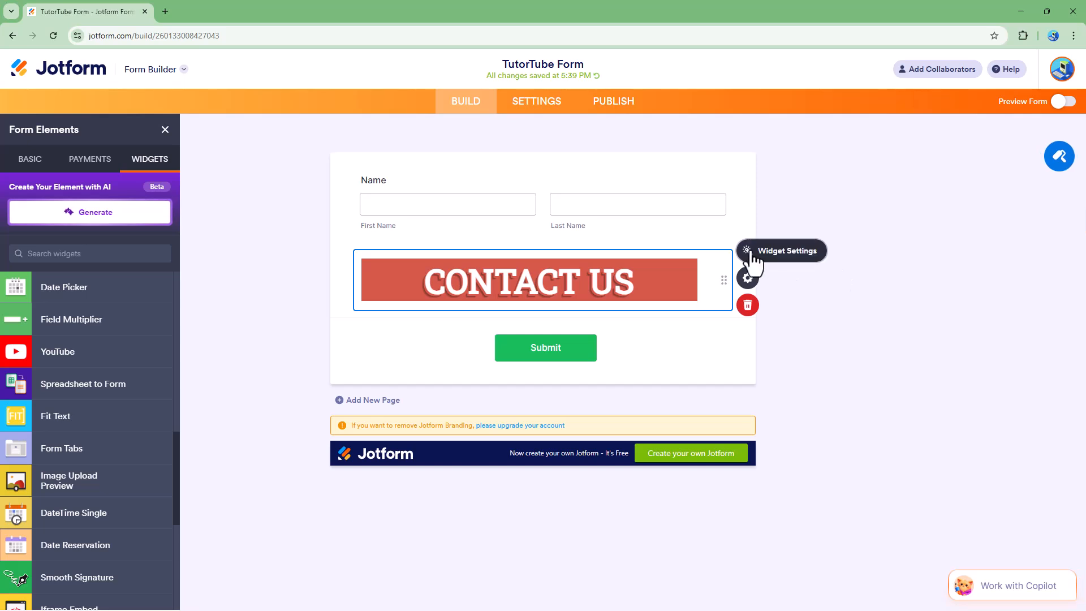
pyautogui.click(749, 252)
pyautogui.tripleClick(1001, 278)
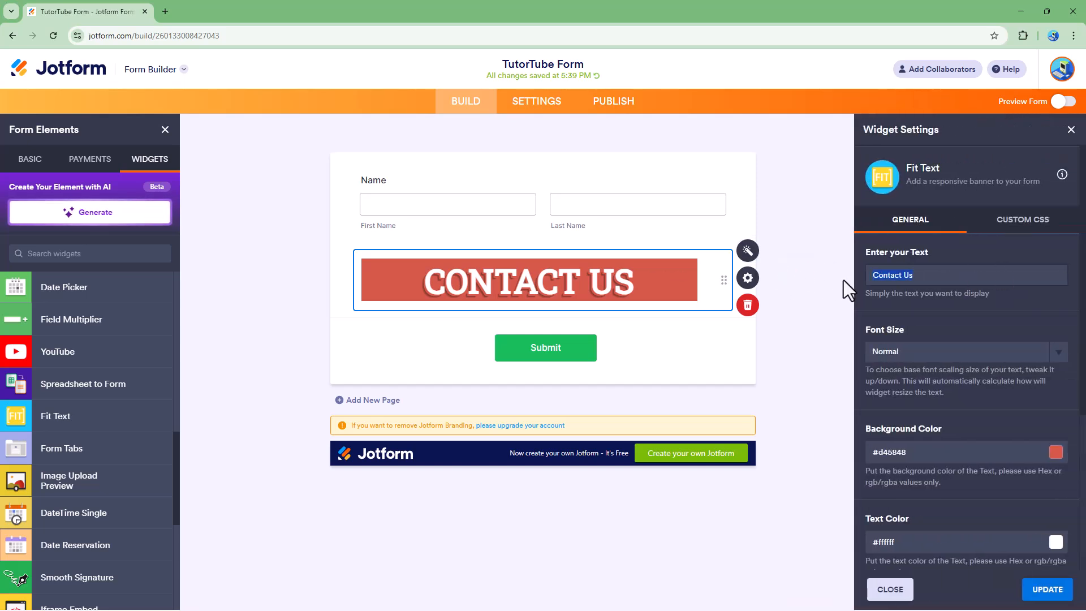
pyautogui.write('WELCOME TO TUTORTUBE')
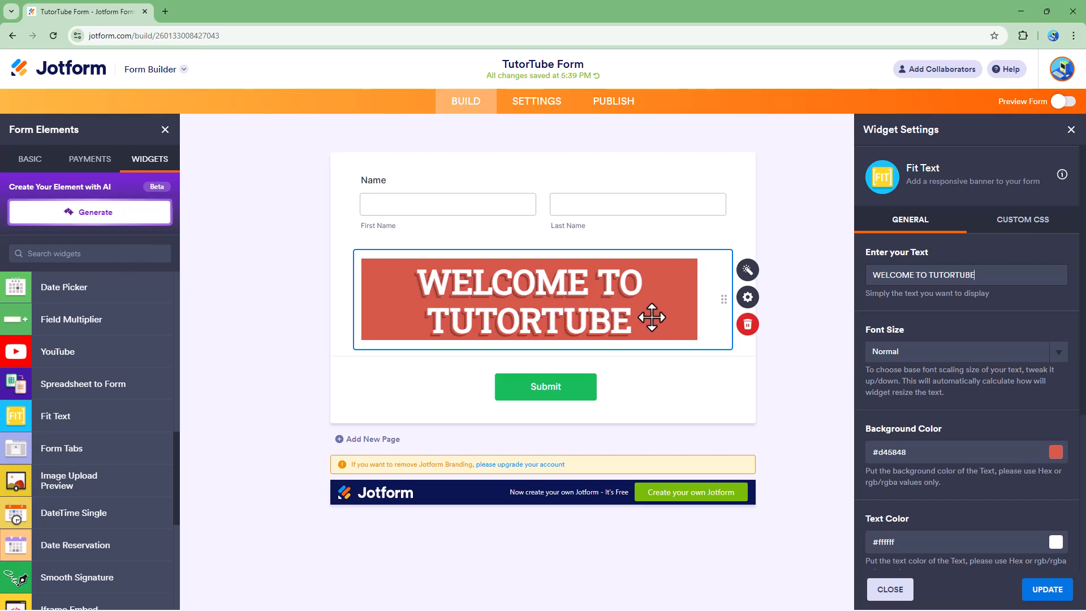
# Try the Compact and Large font sizes on the banner text and settle on Medium
pyautogui.click(1051, 359)
pyautogui.click(961, 370)
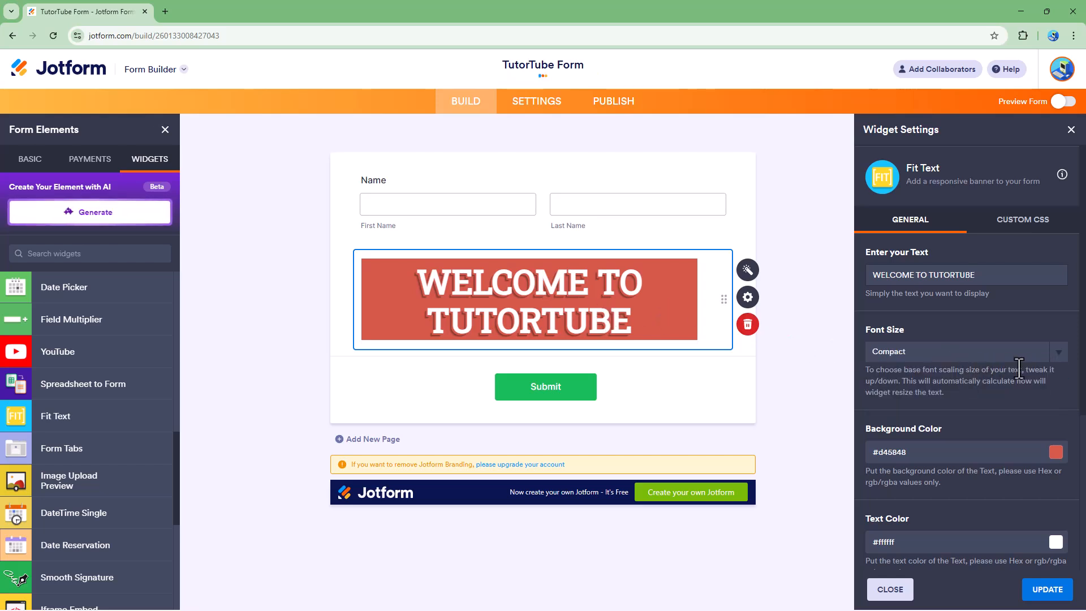
pyautogui.click(972, 360)
pyautogui.click(915, 412)
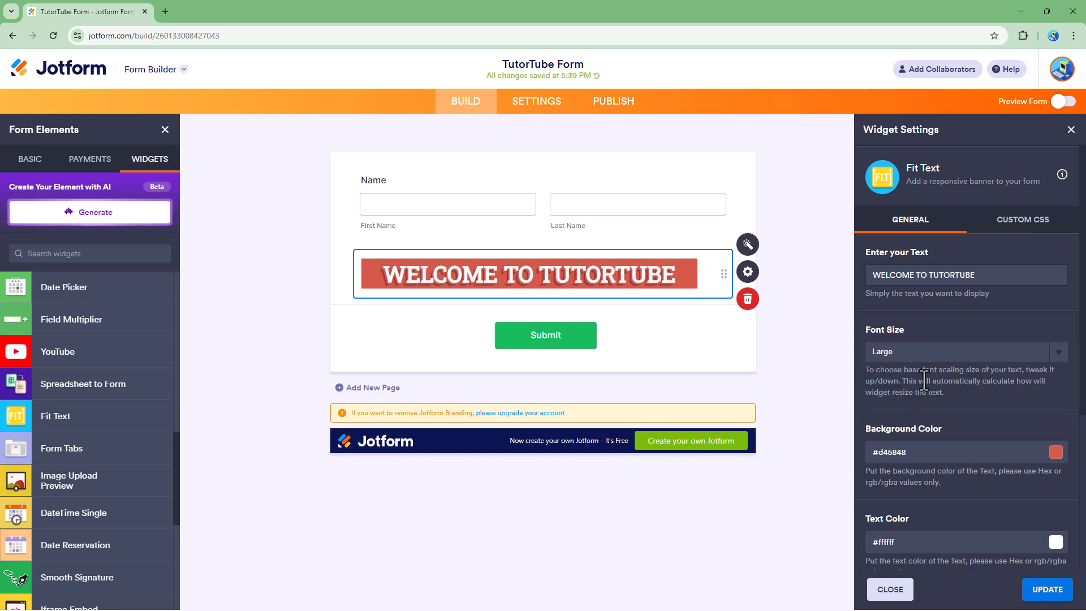
pyautogui.click(940, 362)
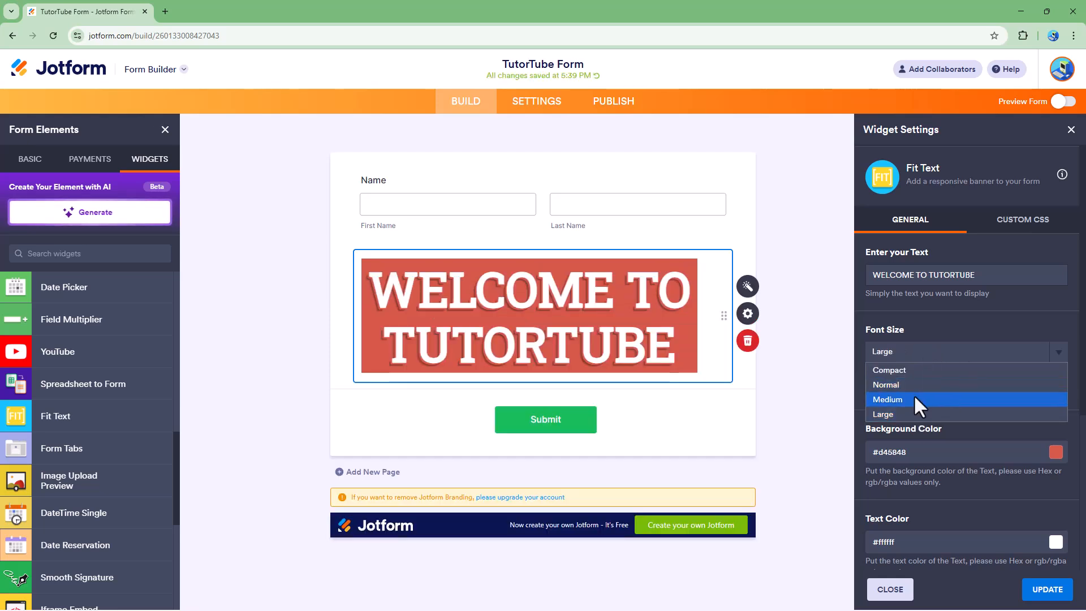
pyautogui.click(914, 396)
# Set the banner's background color to a semi-transparent dark slate blue, rgba(31,44,56,0.78)
pyautogui.scroll(-1, 934, 402)
pyautogui.click(1056, 396)
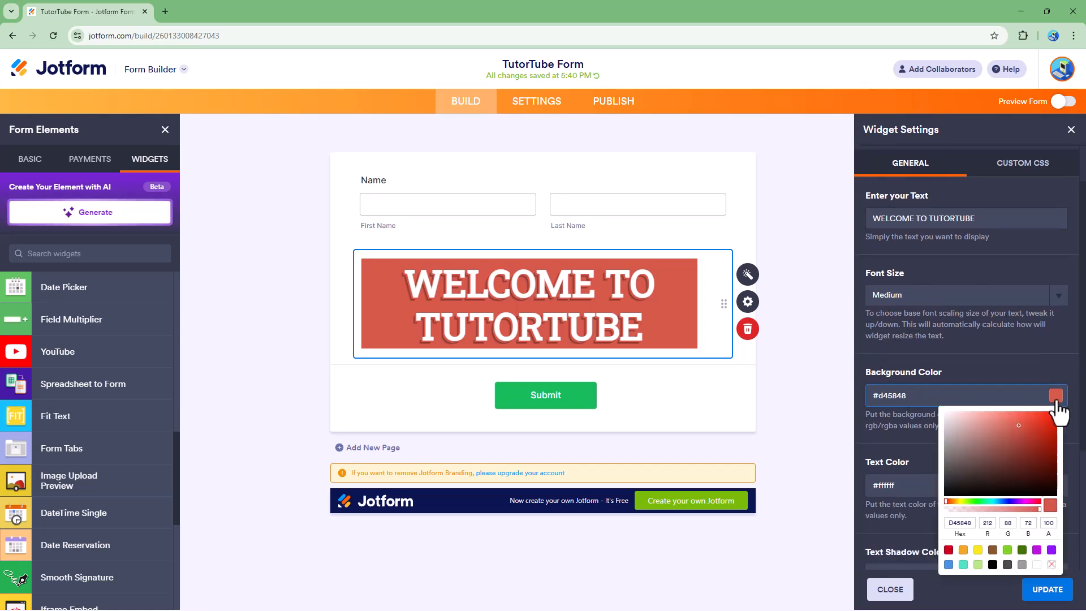
pyautogui.click(995, 477)
pyautogui.click(1000, 501)
pyautogui.moveTo(967, 509); pyautogui.dragTo(1020, 512)
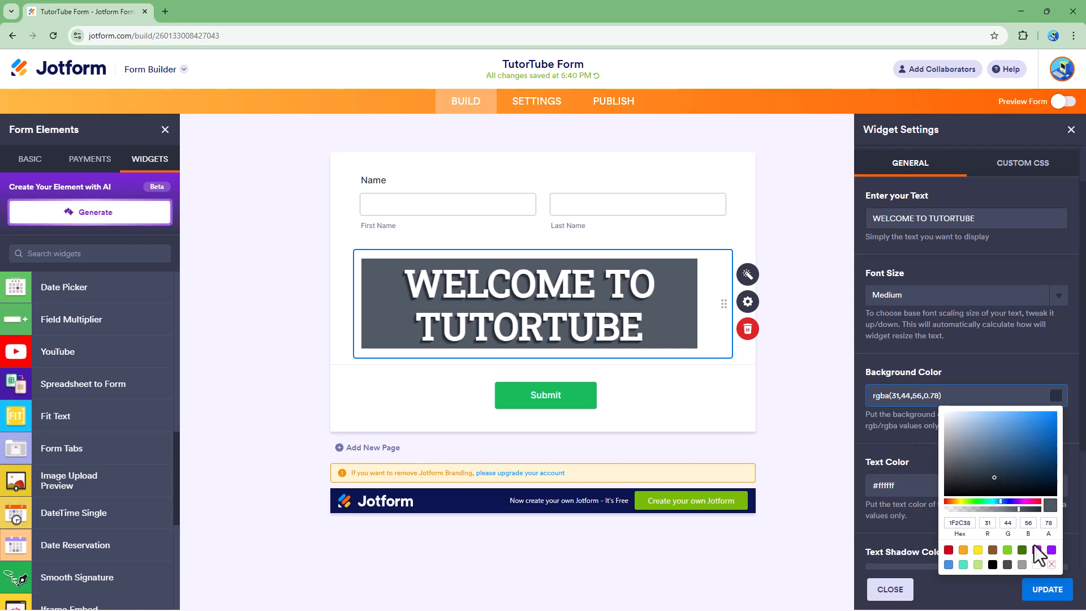
pyautogui.click(966, 524)
pyautogui.click(968, 524)
pyautogui.click(902, 456)
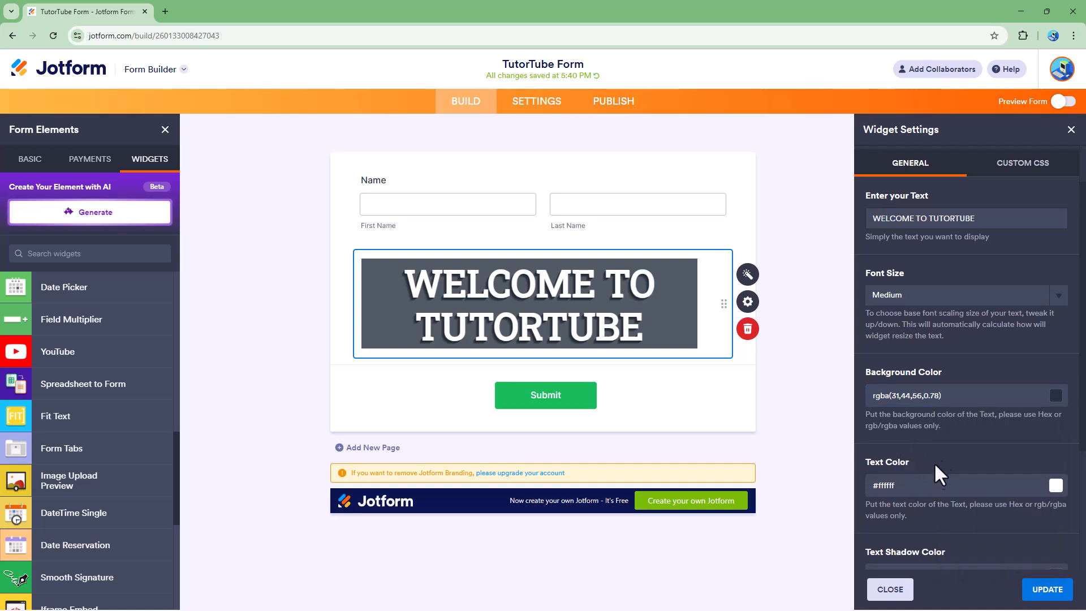
# Set the banner's text color to yellow-green #cae030
pyautogui.scroll(-1, 881, 451)
pyautogui.click(1055, 431)
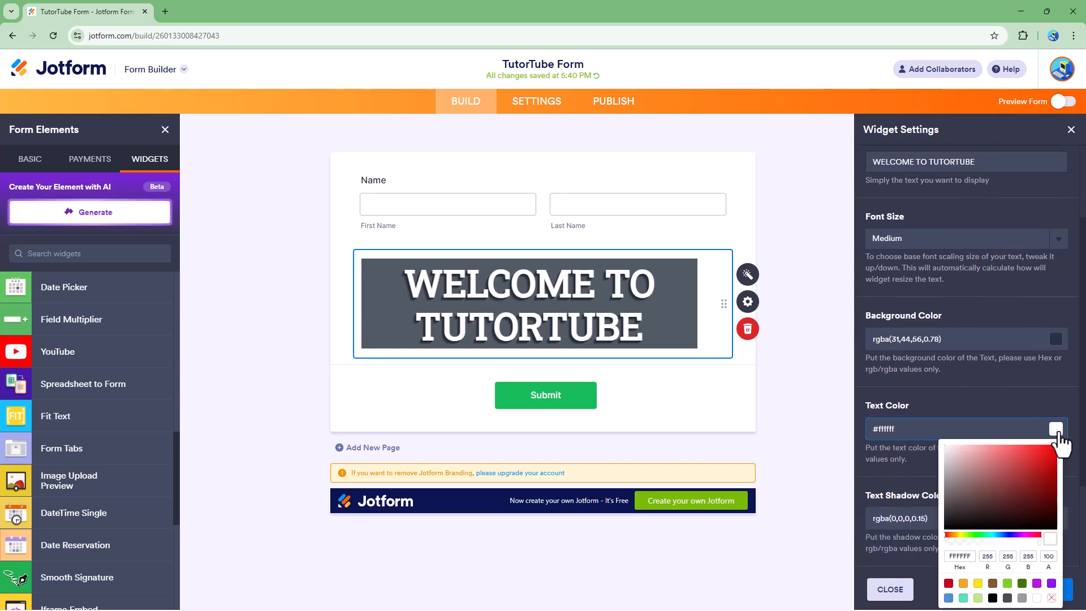
pyautogui.moveTo(1004, 516)
pyautogui.mouseDown()
pyautogui.moveTo(1005, 504)
pyautogui.moveTo(974, 517)
pyautogui.mouseUp()
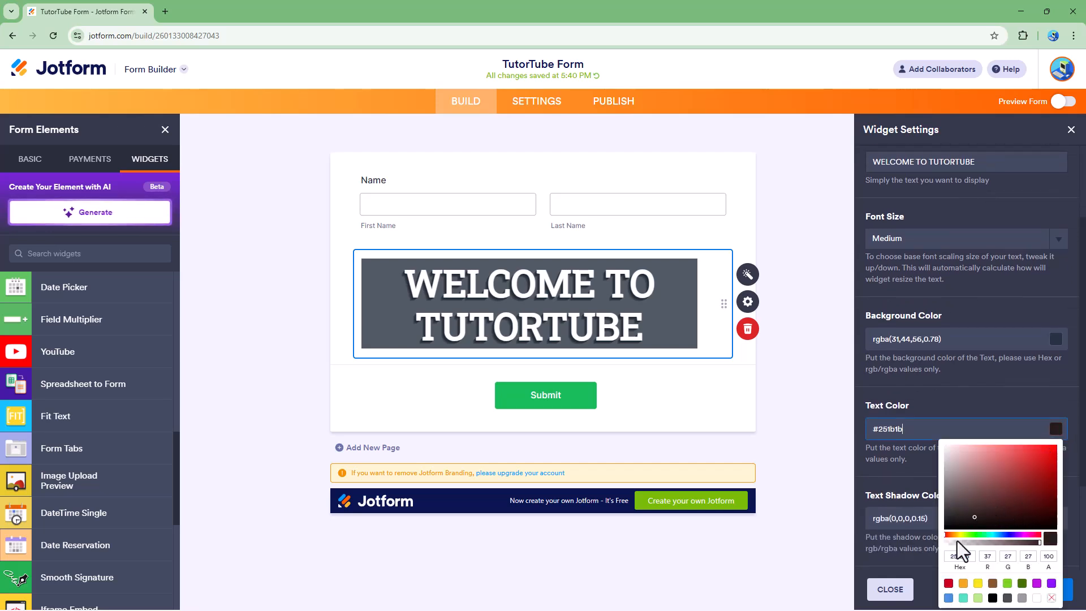
pyautogui.click(959, 537)
pyautogui.click(1031, 459)
pyautogui.click(890, 459)
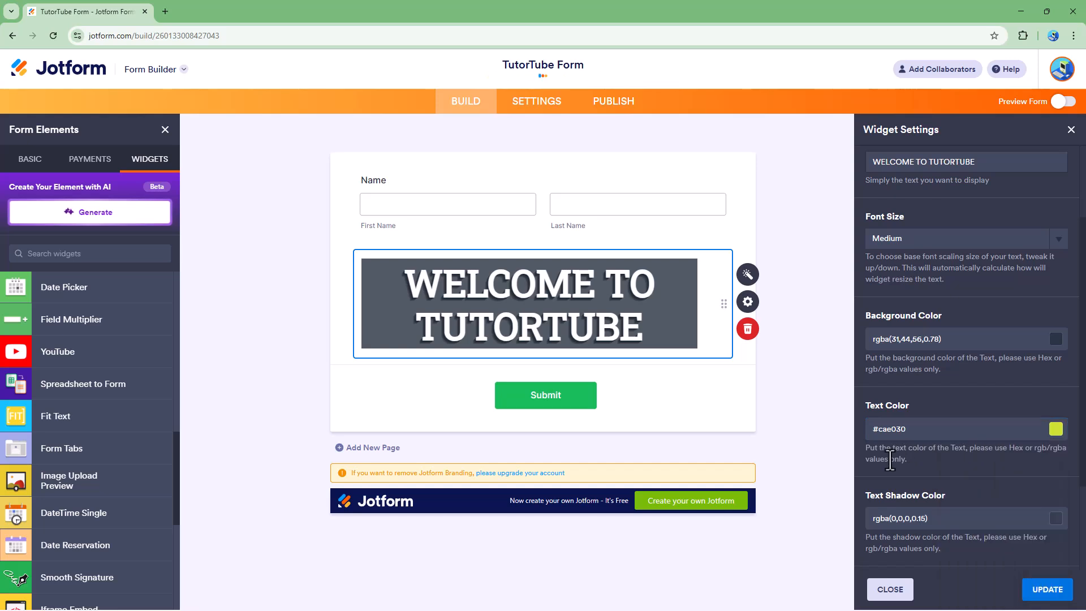
# Set the banner's text shadow color to a translucent blue, rgba(57,101,221,0.15)
pyautogui.scroll(-2, 890, 460)
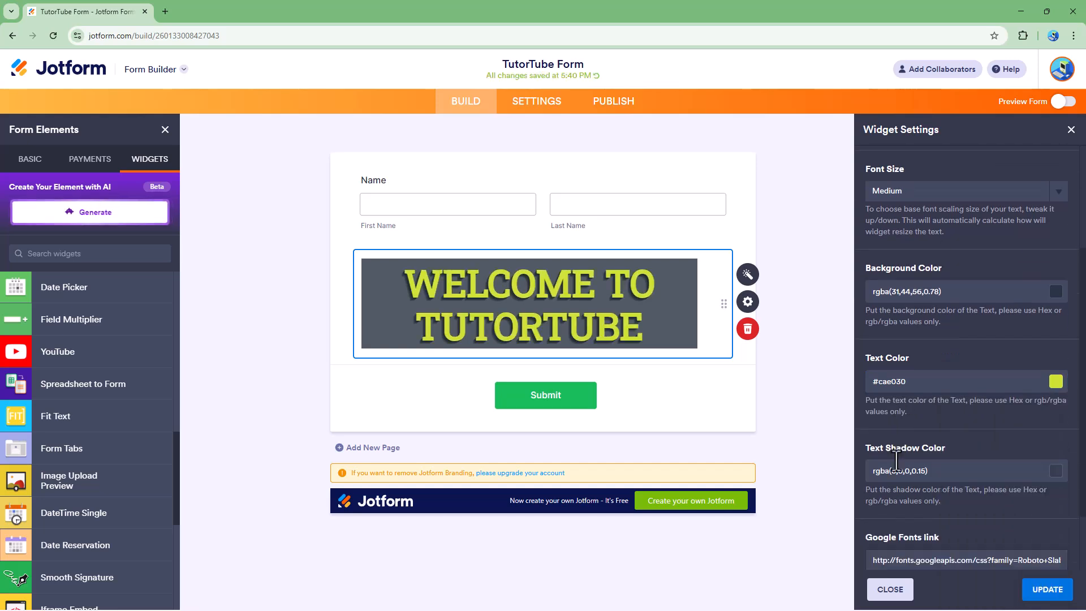
pyautogui.click(1055, 390)
pyautogui.click(1013, 465)
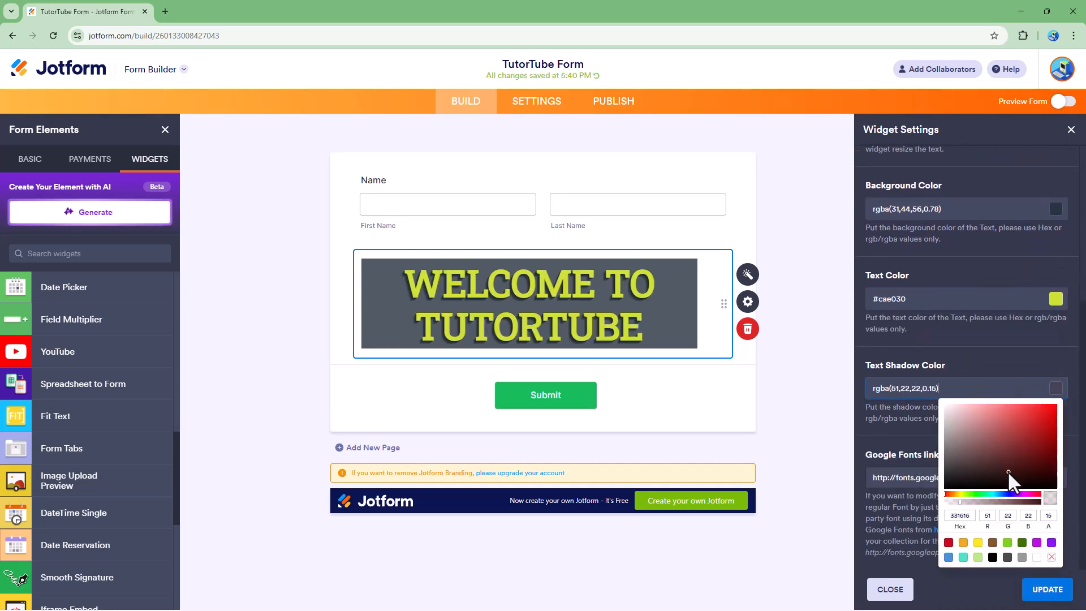
pyautogui.click(1005, 494)
pyautogui.moveTo(1001, 466); pyautogui.dragTo(1030, 413)
pyautogui.click(908, 432)
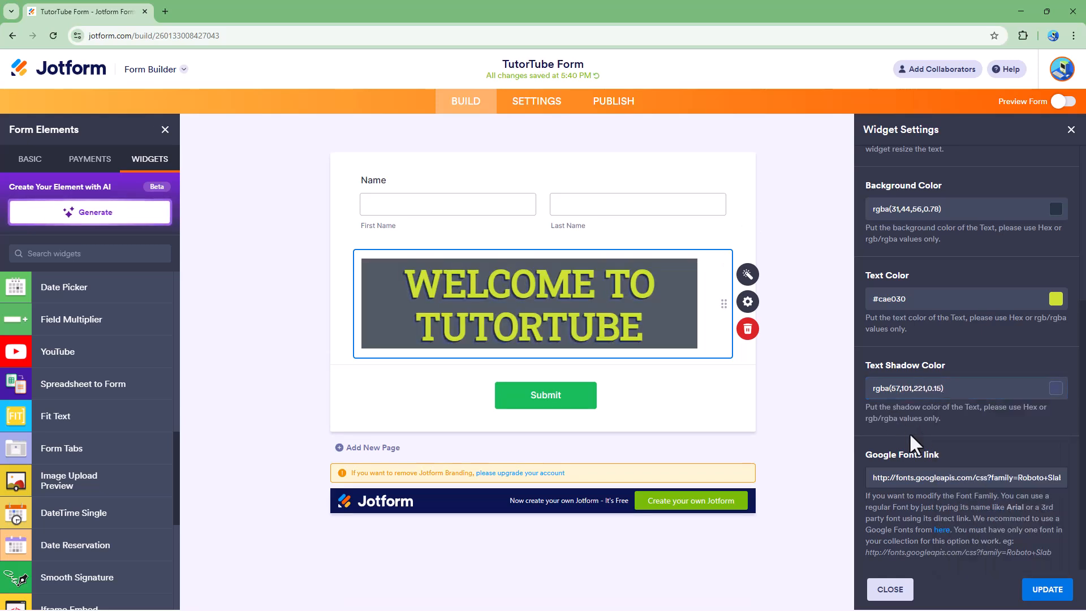
# Review the banner's Google Fonts link and custom CSS options, and save the widget settings
pyautogui.moveTo(1005, 475); pyautogui.dragTo(1055, 477)
pyautogui.click(1011, 482)
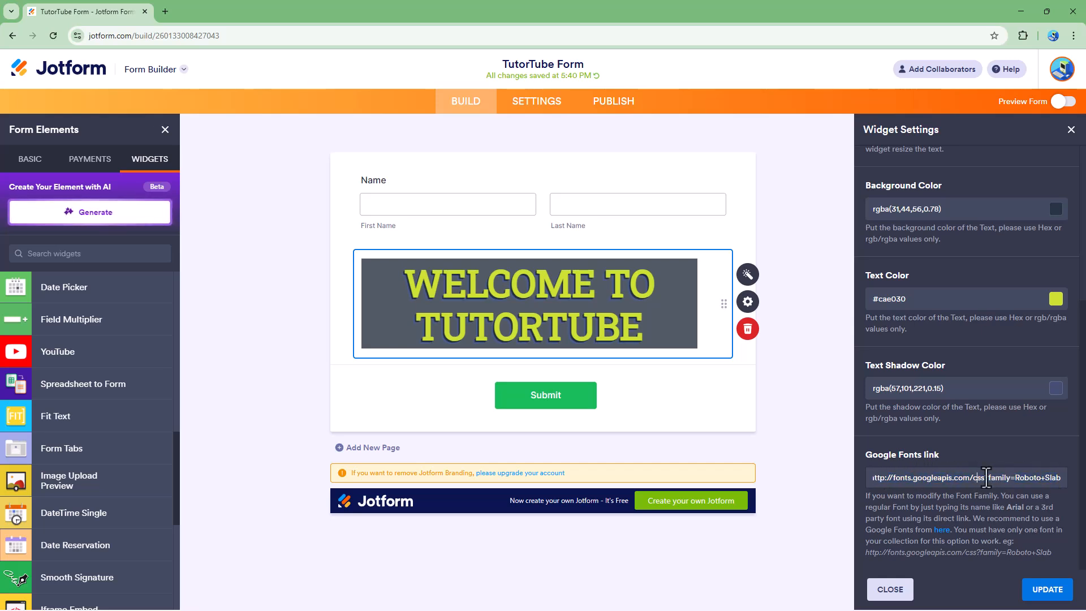
pyautogui.scroll(5, 936, 408)
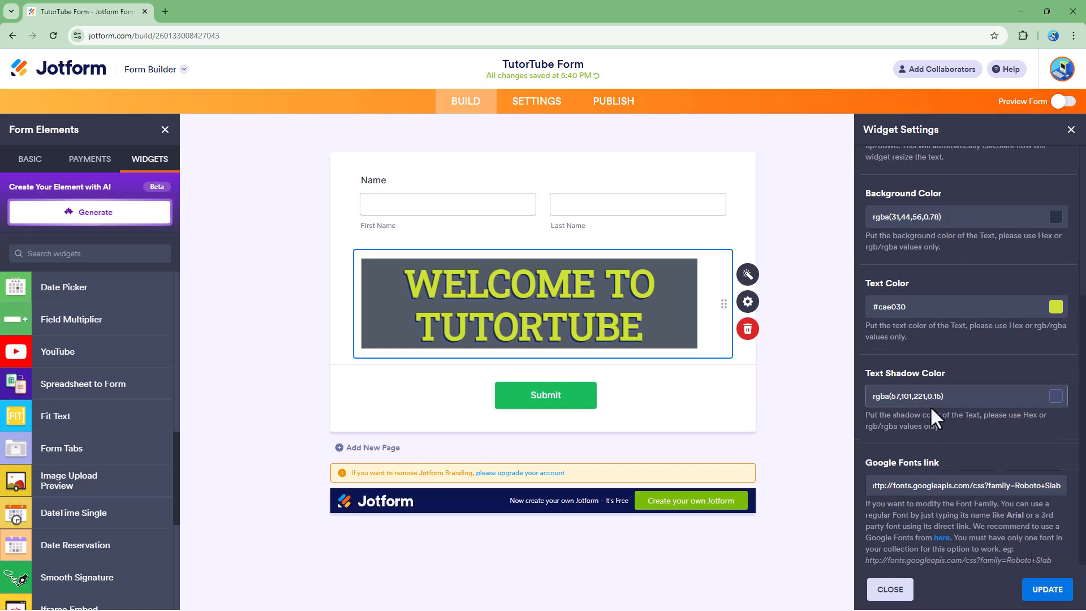
pyautogui.click(1020, 229)
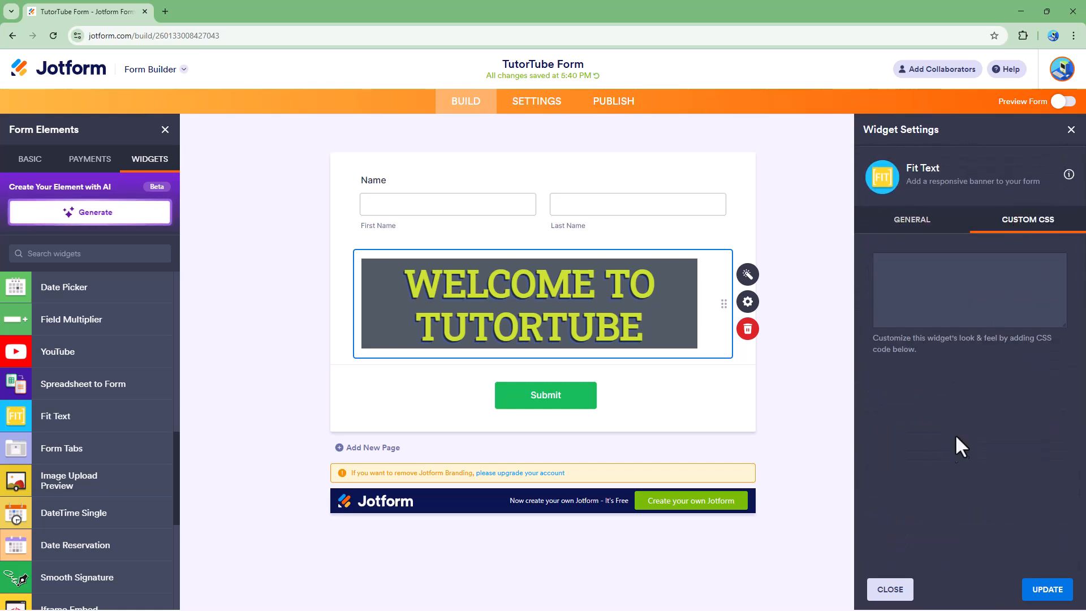
pyautogui.click(1045, 590)
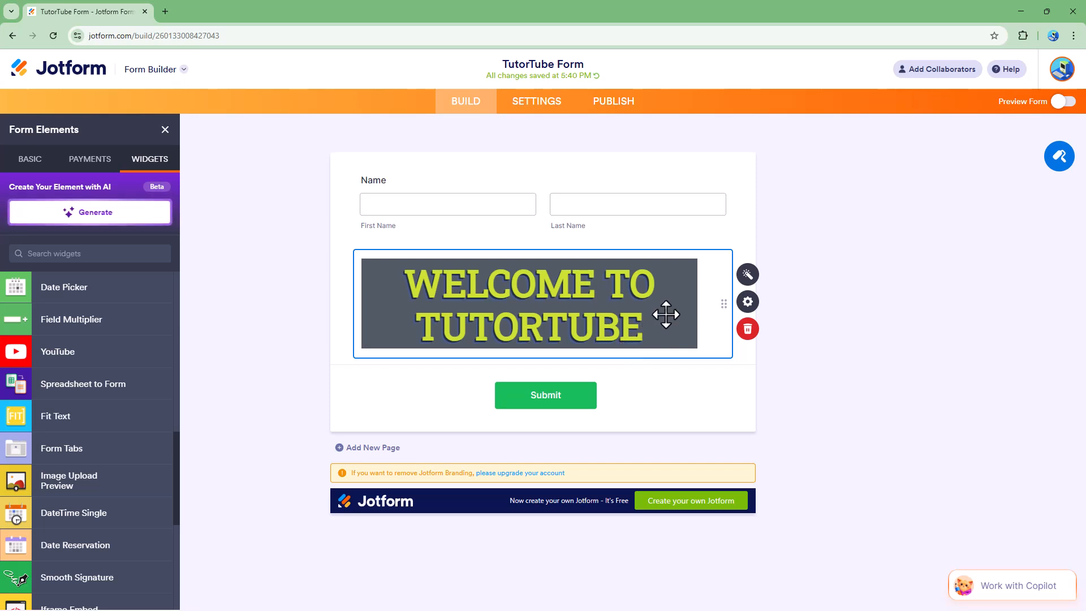
# Try the Center and Right alignments in the banner's question properties and settle on Center
pyautogui.click(748, 303)
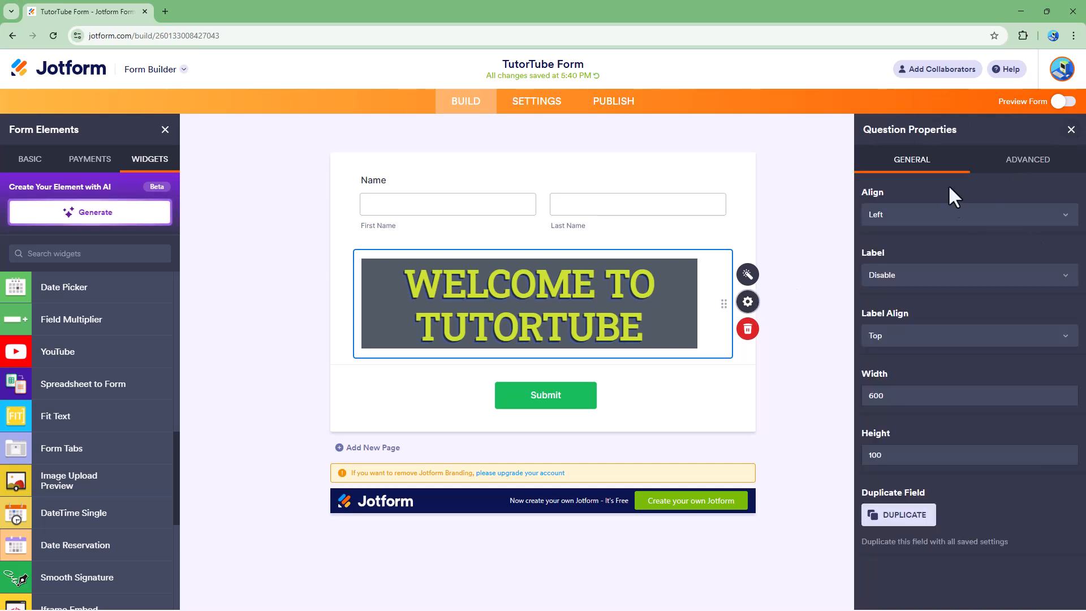
pyautogui.click(949, 214)
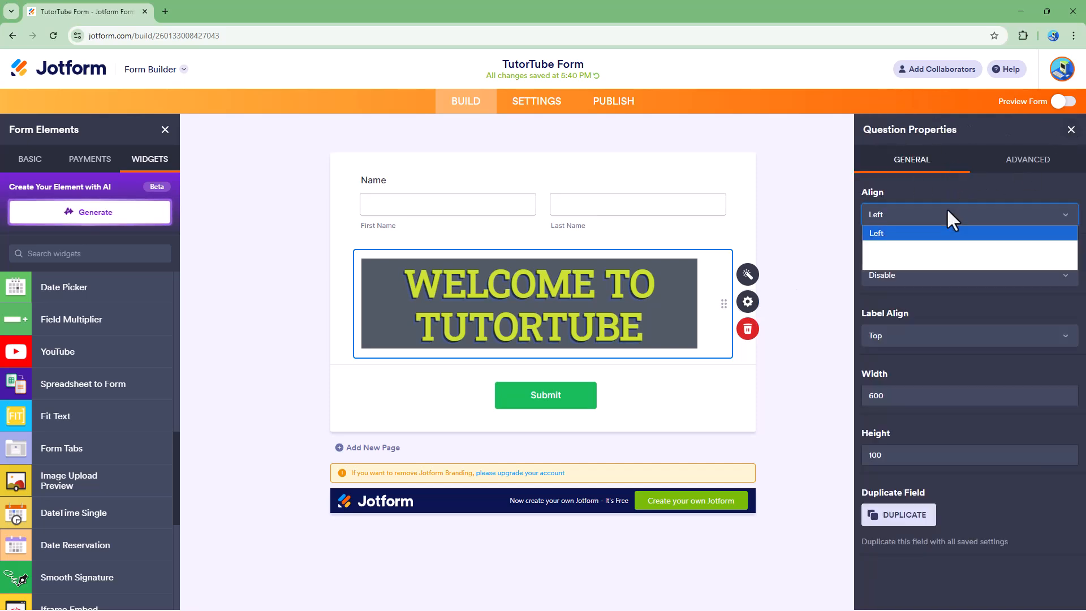
pyautogui.click(912, 248)
pyautogui.click(920, 215)
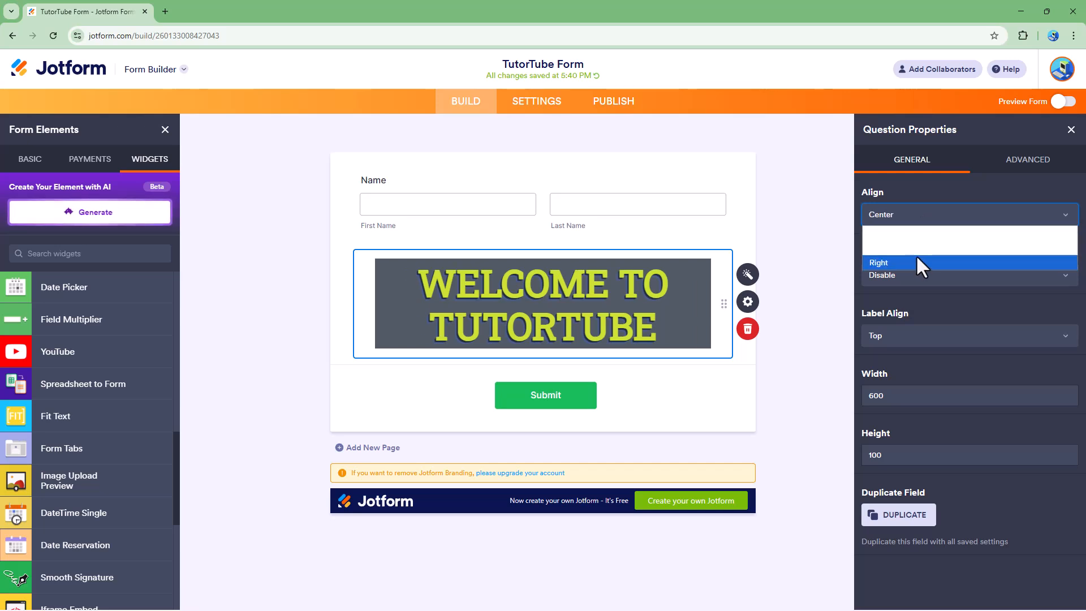
pyautogui.click(916, 262)
pyautogui.click(922, 214)
pyautogui.click(904, 247)
# Enable the banner's label to try its alignment options, set Label Align to Left, and disable the label again
pyautogui.click(912, 275)
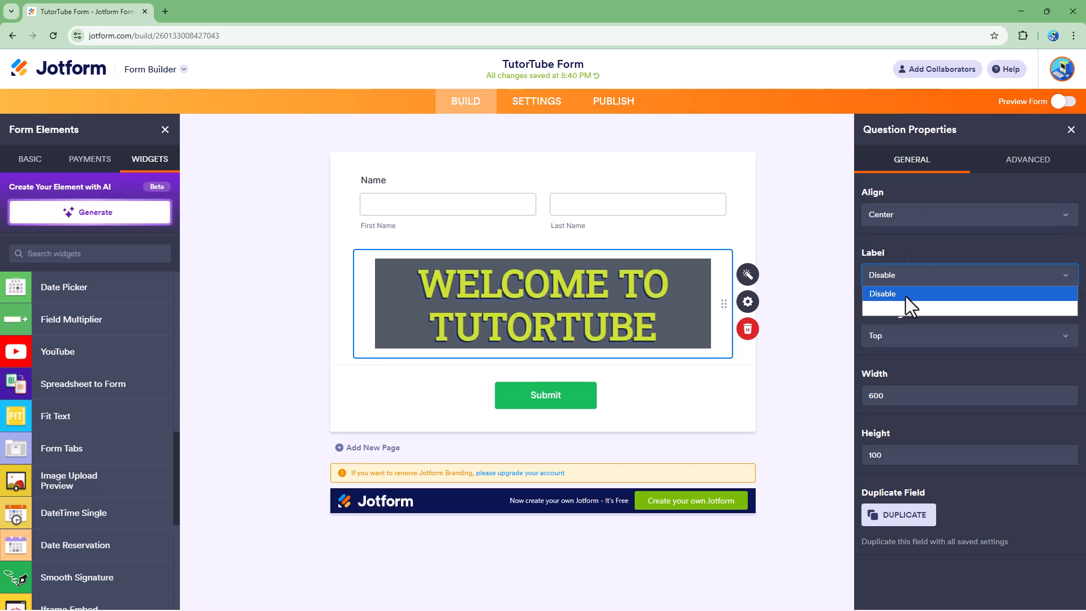
pyautogui.click(904, 307)
pyautogui.click(896, 272)
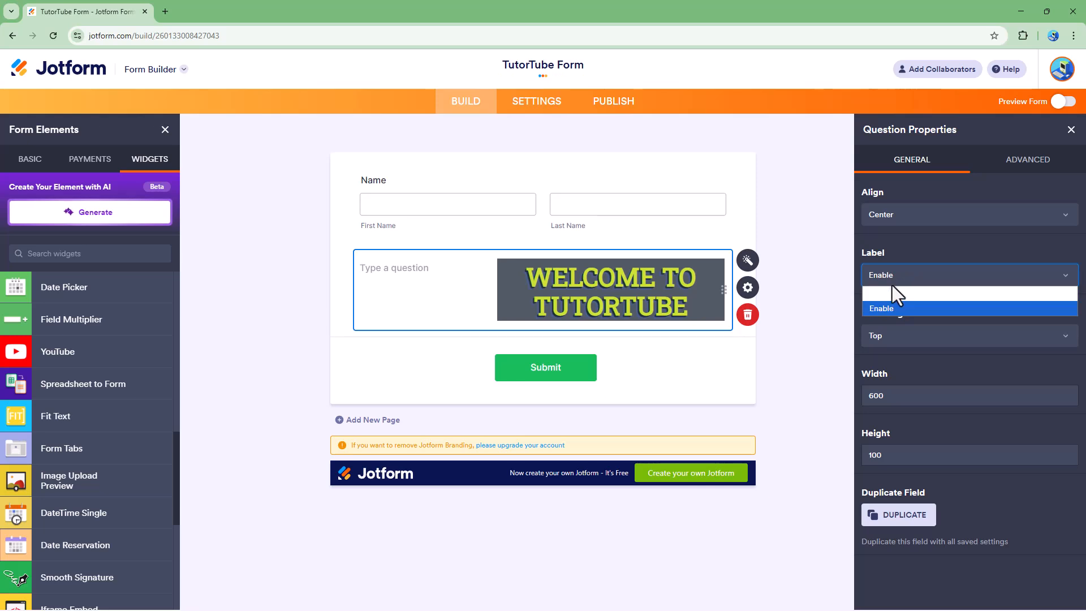
pyautogui.click(902, 338)
pyautogui.click(900, 354)
pyautogui.click(915, 343)
pyautogui.click(913, 365)
pyautogui.click(913, 276)
pyautogui.click(915, 286)
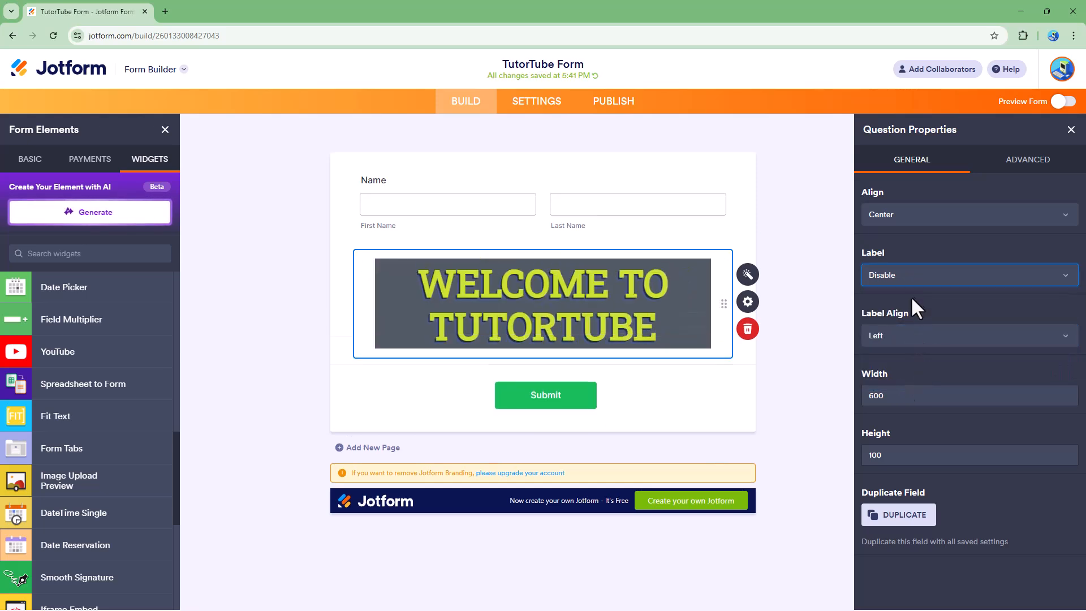
# Try a banner width of 300 and restore it to 600
pyautogui.moveTo(896, 398); pyautogui.dragTo(864, 398)
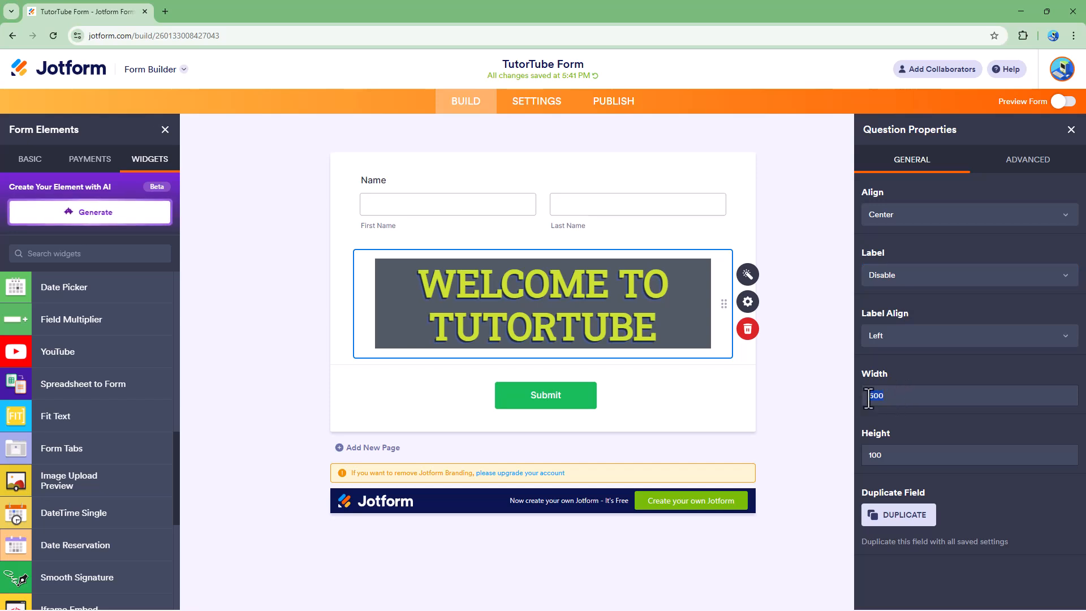
pyautogui.write('300')
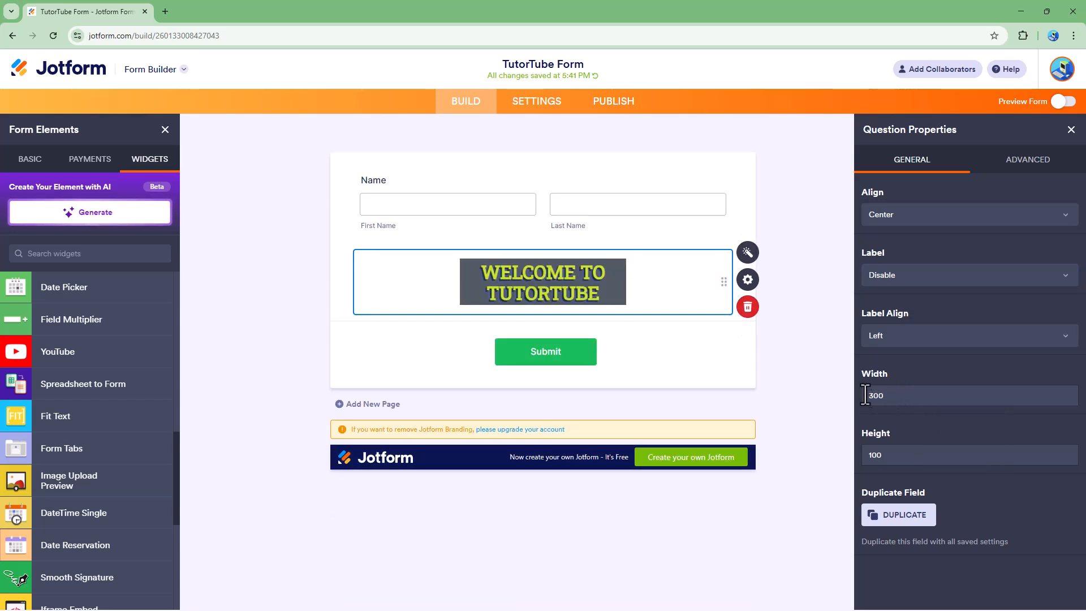
pyautogui.write('600')
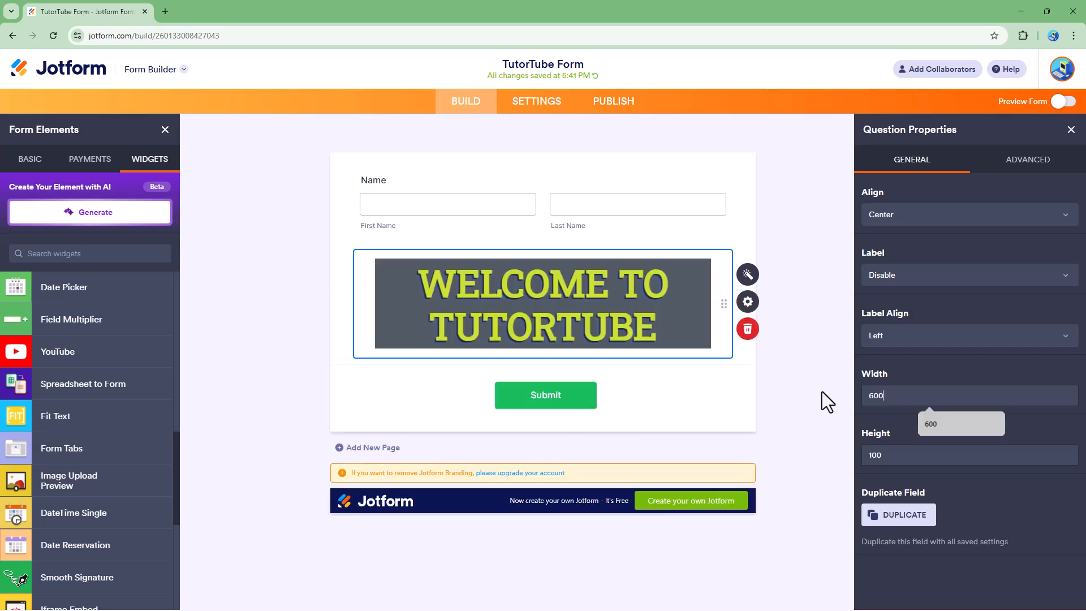
# Try 50 as the banner's height, set it to 200, and duplicate the banner field
pyautogui.click(911, 456)
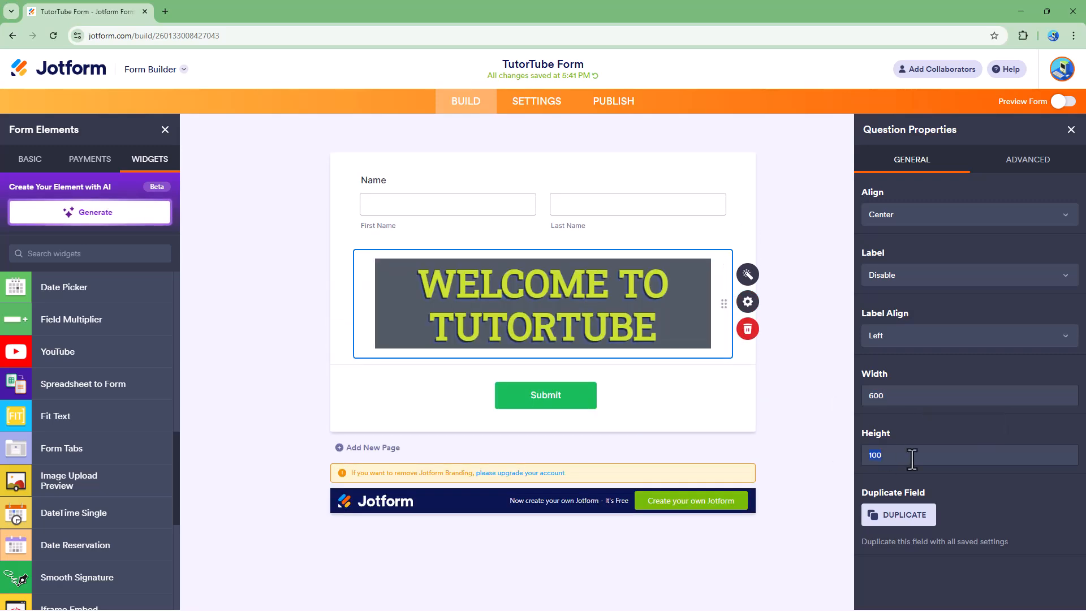
pyautogui.write('200')
pyautogui.press('BackSpace')
pyautogui.press('BackSpace')
pyautogui.press('BackSpace')
pyautogui.write('50200')
pyautogui.click(897, 521)
# Set both the field label and the widget name of the duplicated banner to "Welcome Field"
pyautogui.click(1025, 131)
pyautogui.click(911, 240)
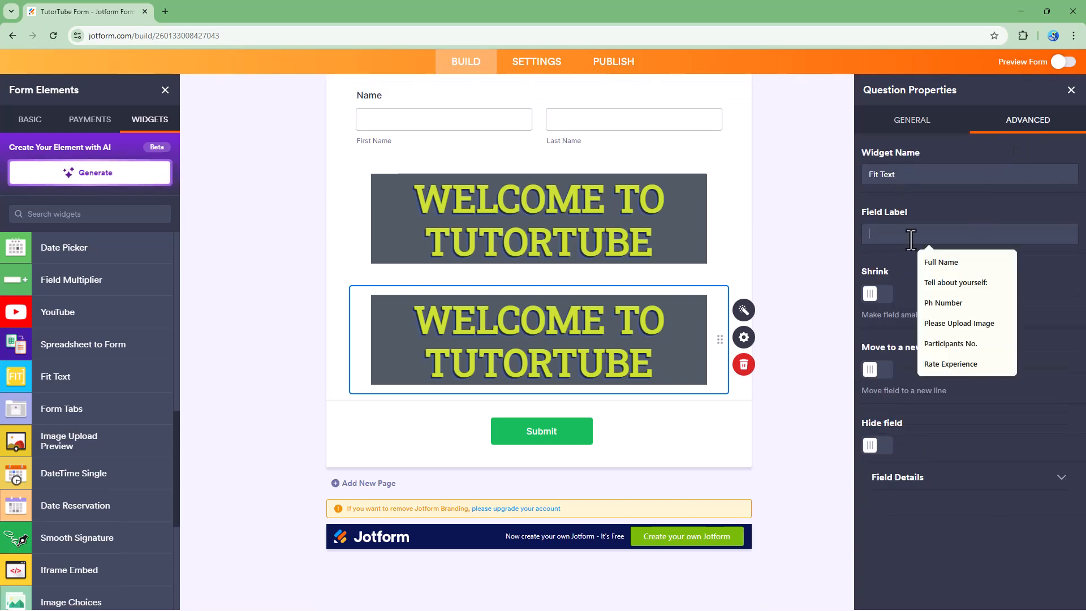
pyautogui.write('We')
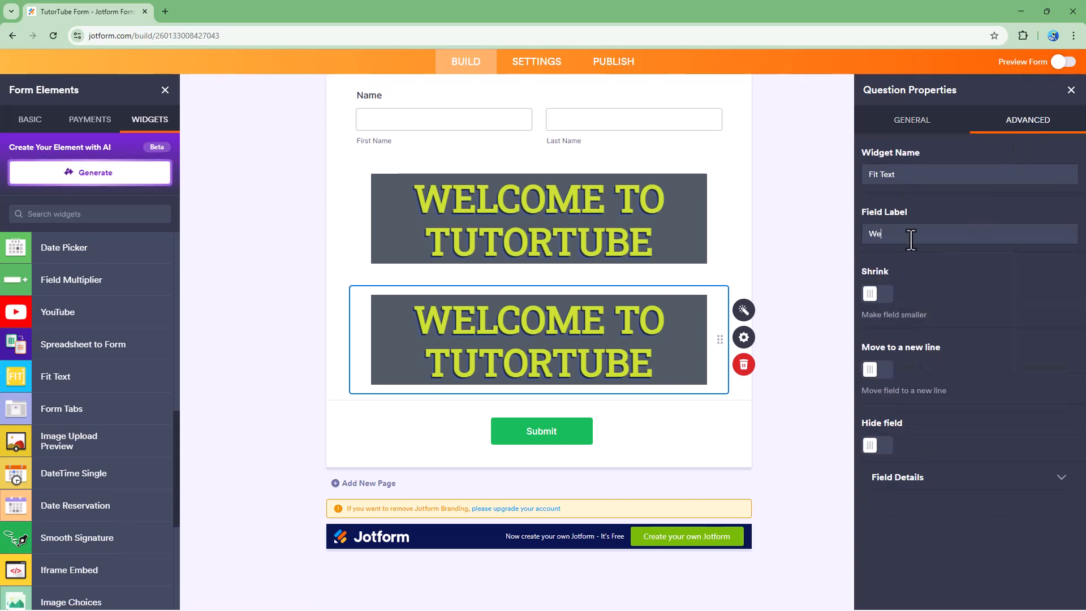
pyautogui.write('lcome Field')
pyautogui.scroll(2, 913, 227)
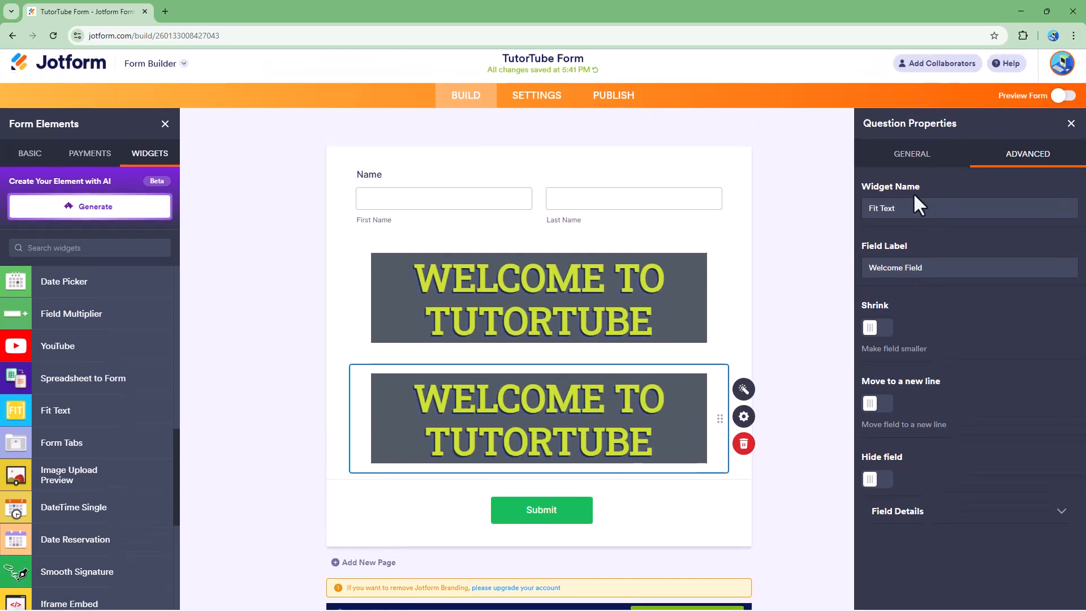
pyautogui.hotkey('ctrl', 'c')
pyautogui.moveTo(931, 274); pyautogui.dragTo(885, 232)
pyautogui.click(933, 214)
pyautogui.hotkey('ctrl', 'a')
pyautogui.hotkey('ctrl', 'v')
# Turn on Shrink for the duplicated banner and for the original banner
pyautogui.click(871, 334)
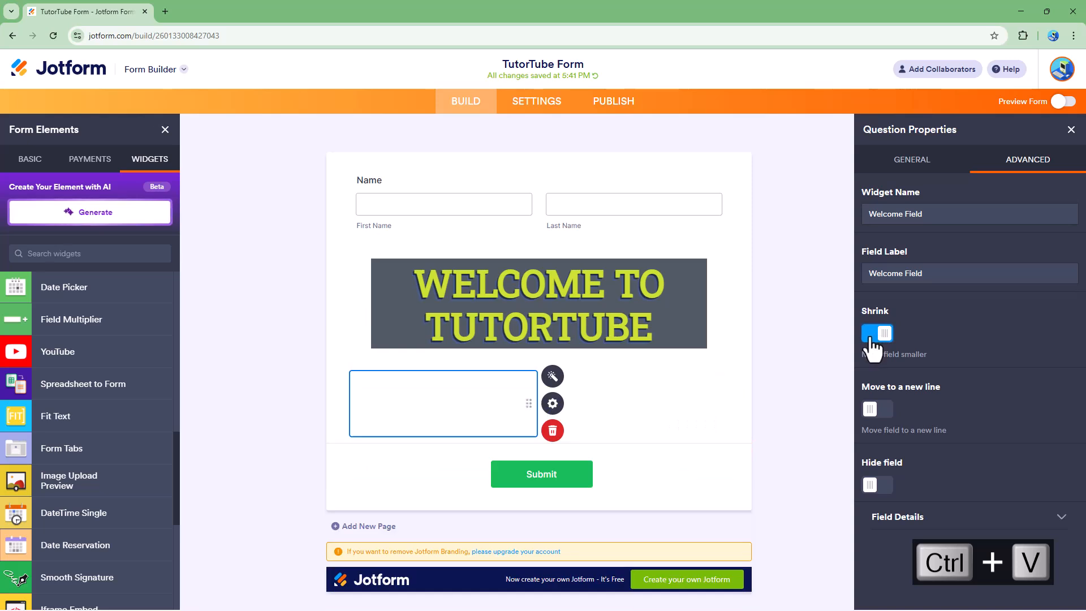
pyautogui.click(596, 293)
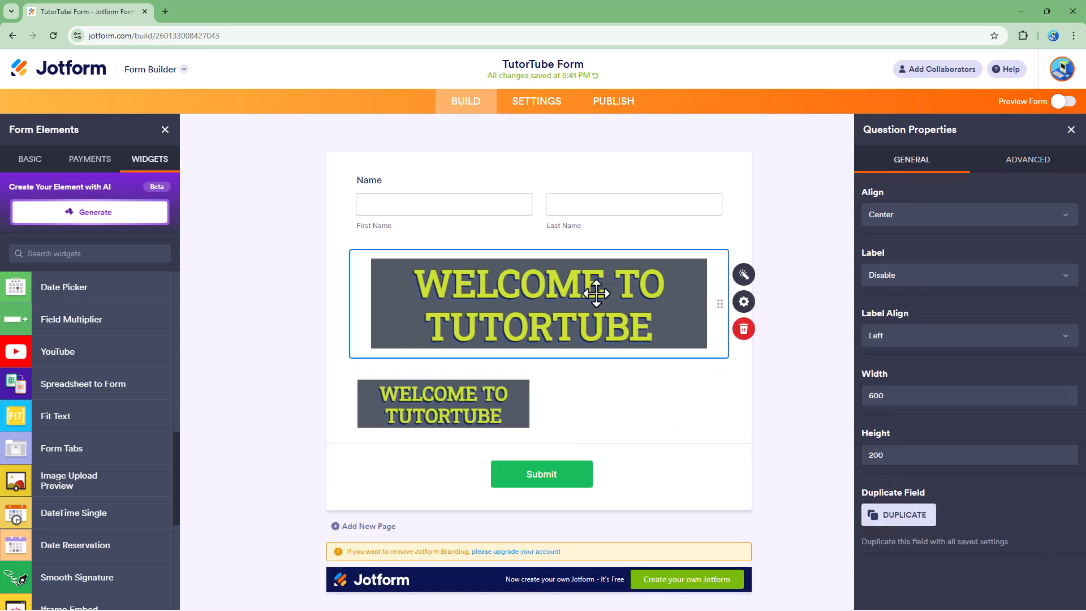
pyautogui.click(1013, 161)
pyautogui.click(877, 333)
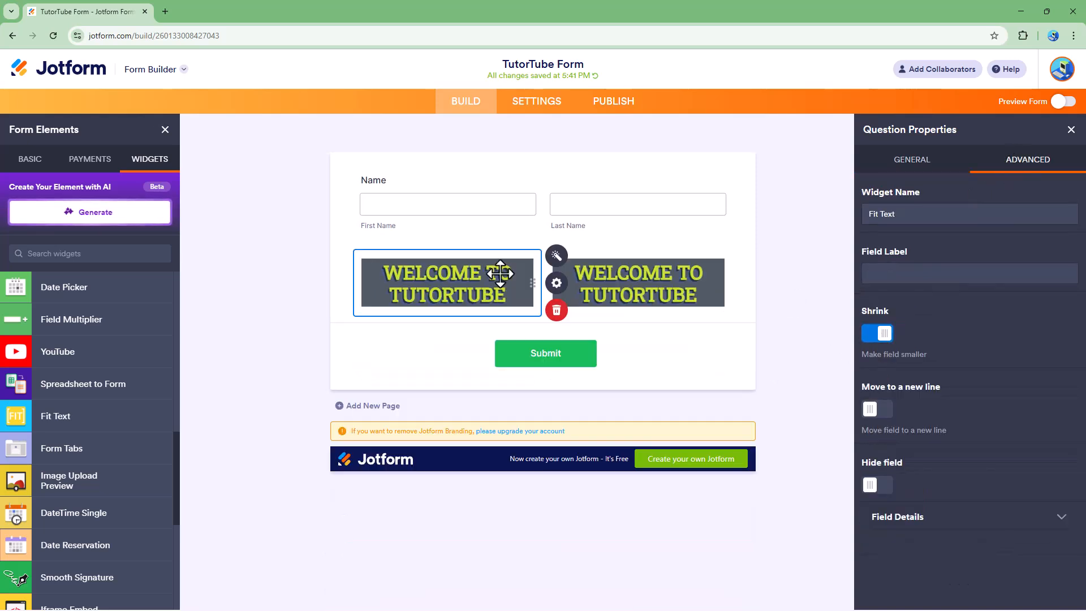
# Move the duplicated Welcome Field banner to a new line and hide it
pyautogui.click(658, 273)
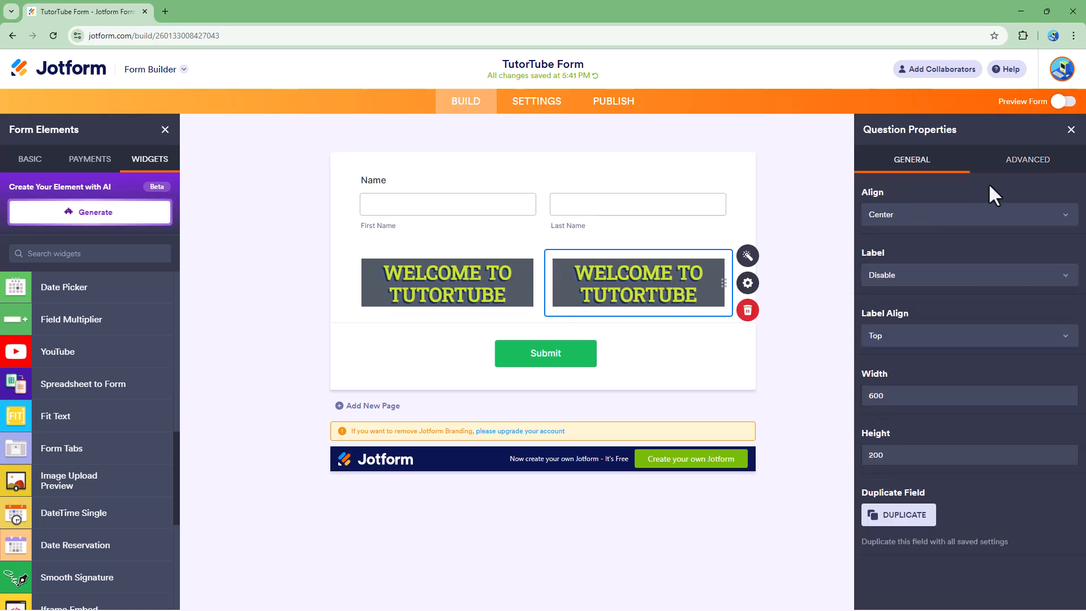
pyautogui.click(1007, 161)
pyautogui.click(877, 409)
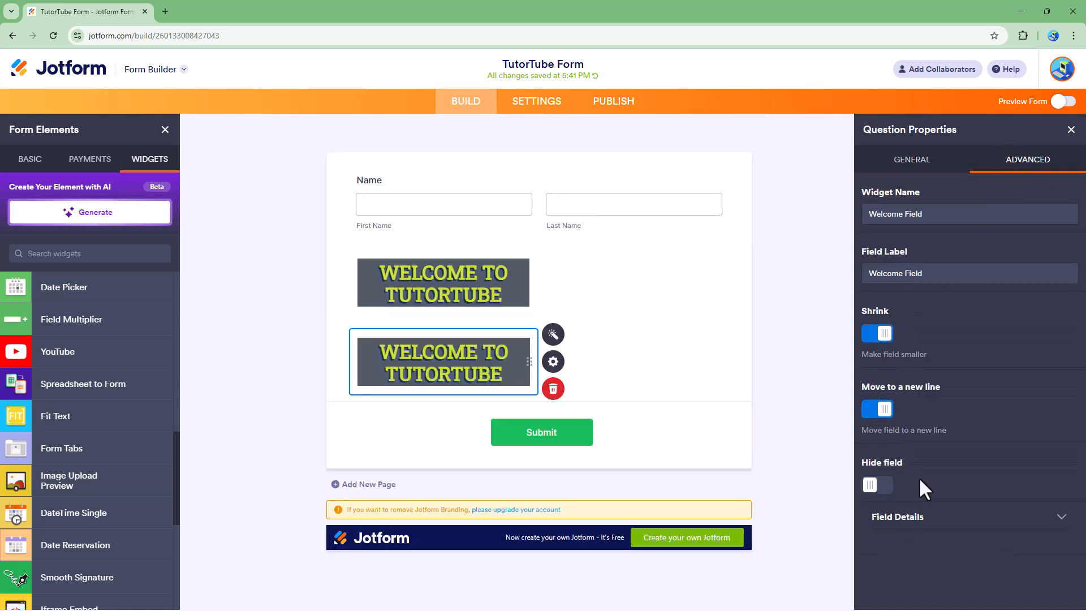
pyautogui.click(883, 485)
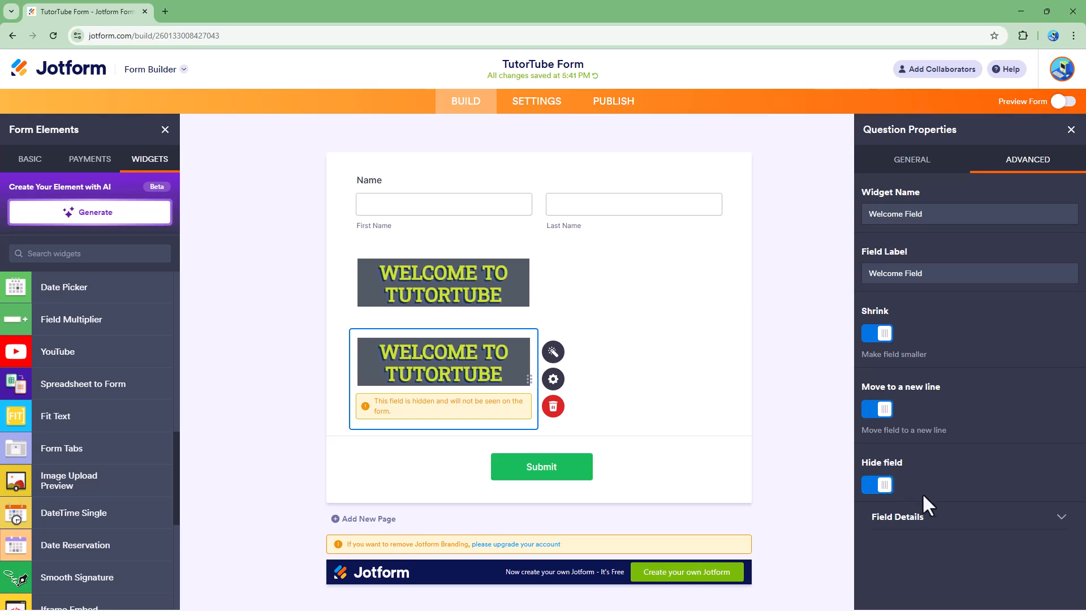
# Expand the duplicated banner's field details, and turn off its Hide field and Move to a new line options
pyautogui.click(937, 524)
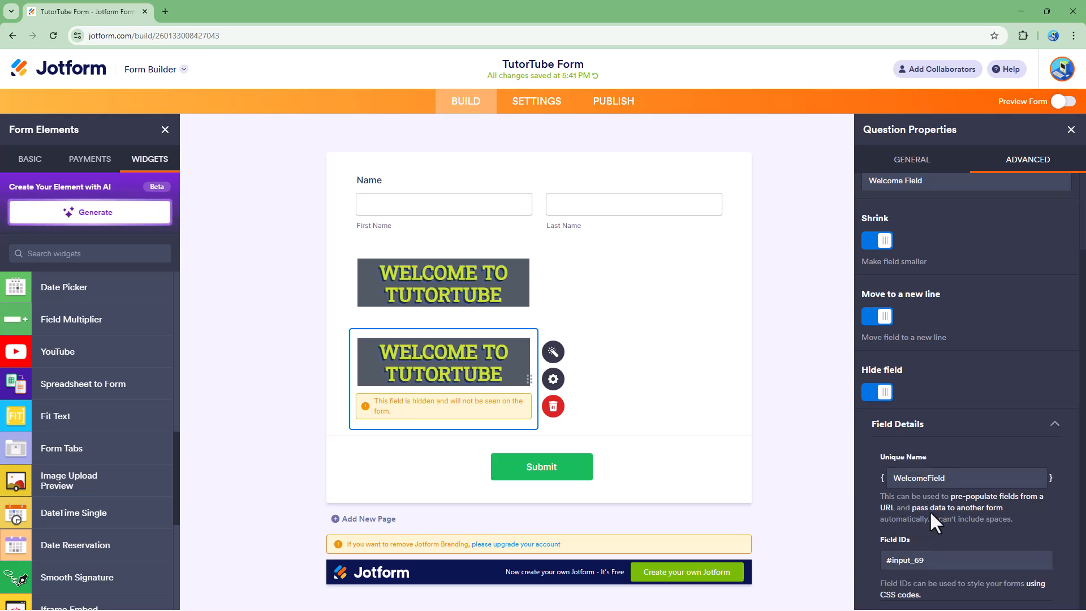
pyautogui.click(877, 391)
pyautogui.click(877, 316)
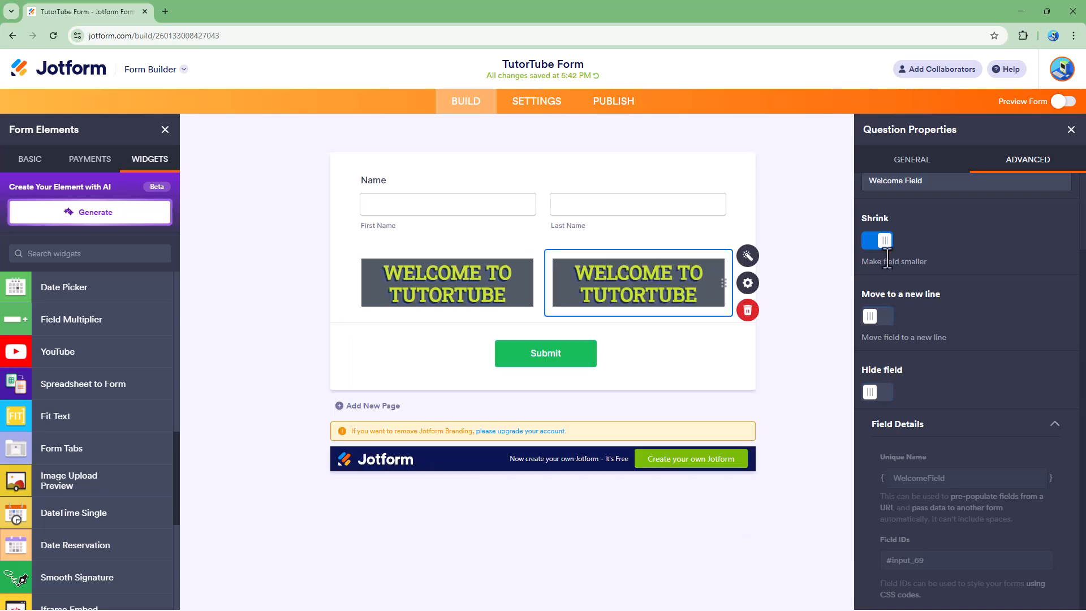
# Preview the form with the shrunk banners and return to editing
pyautogui.click(1061, 103)
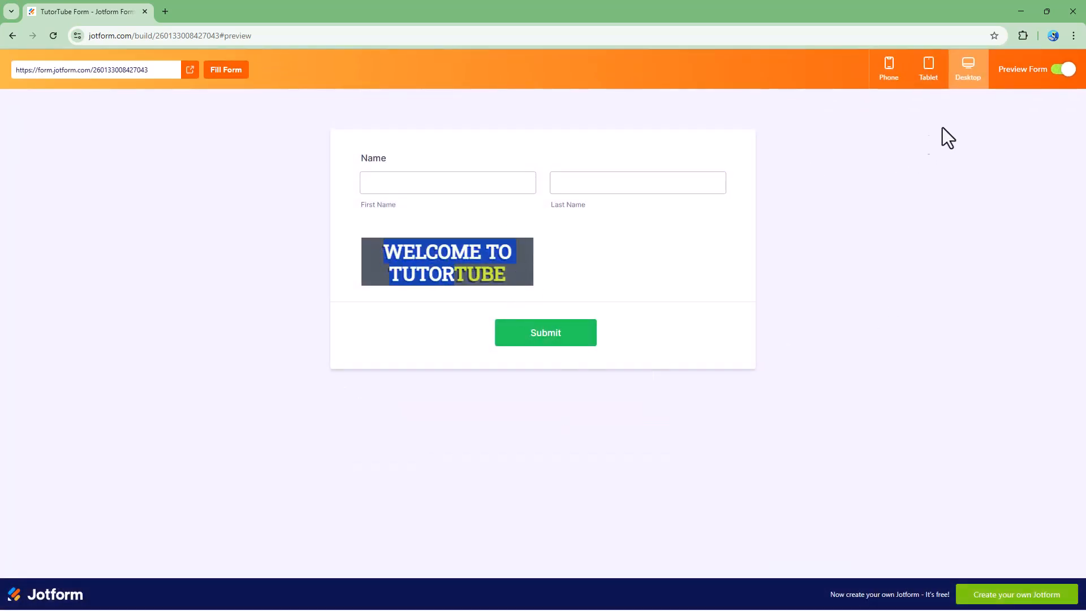
pyautogui.click(1063, 71)
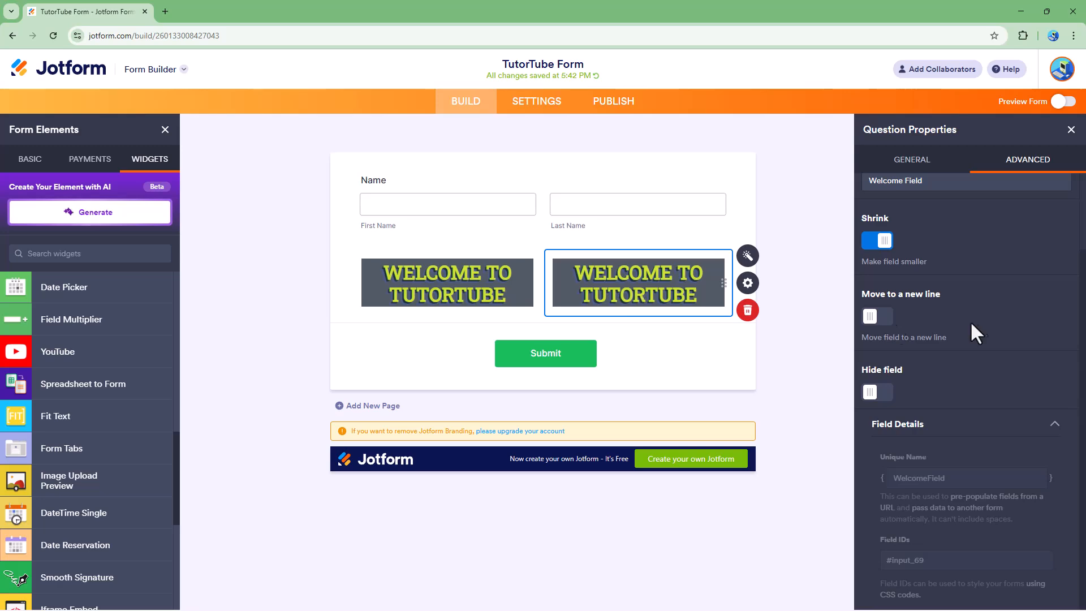
pyautogui.scroll(2, 887, 381)
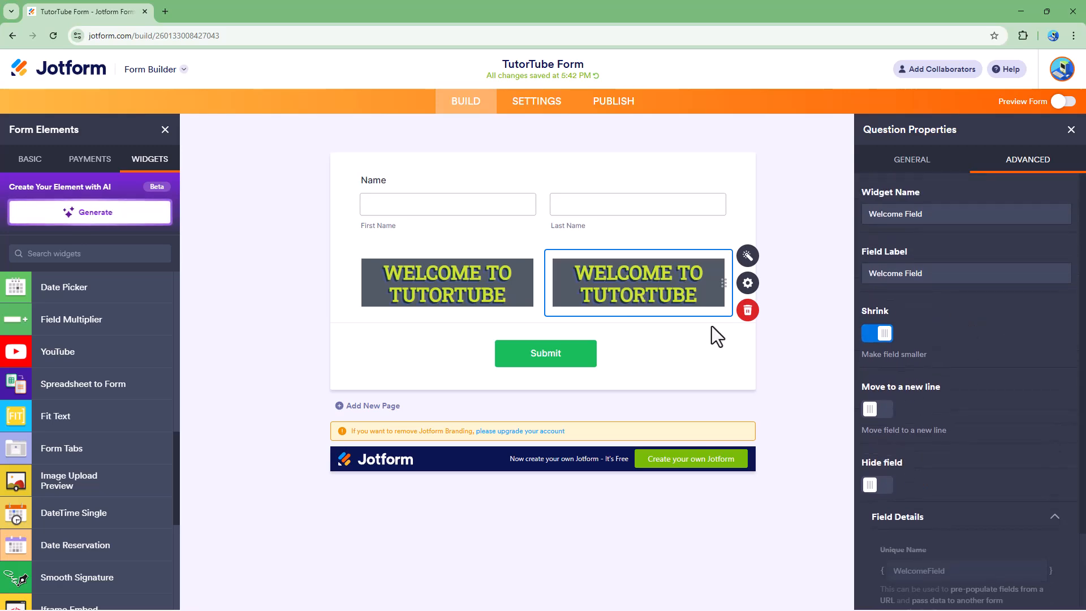
# Delete the duplicated Welcome Field banner and turn off Shrink for the original banner
pyautogui.click(747, 311)
pyautogui.click(648, 421)
pyautogui.click(516, 273)
pyautogui.click(551, 293)
pyautogui.click(1017, 163)
pyautogui.click(878, 338)
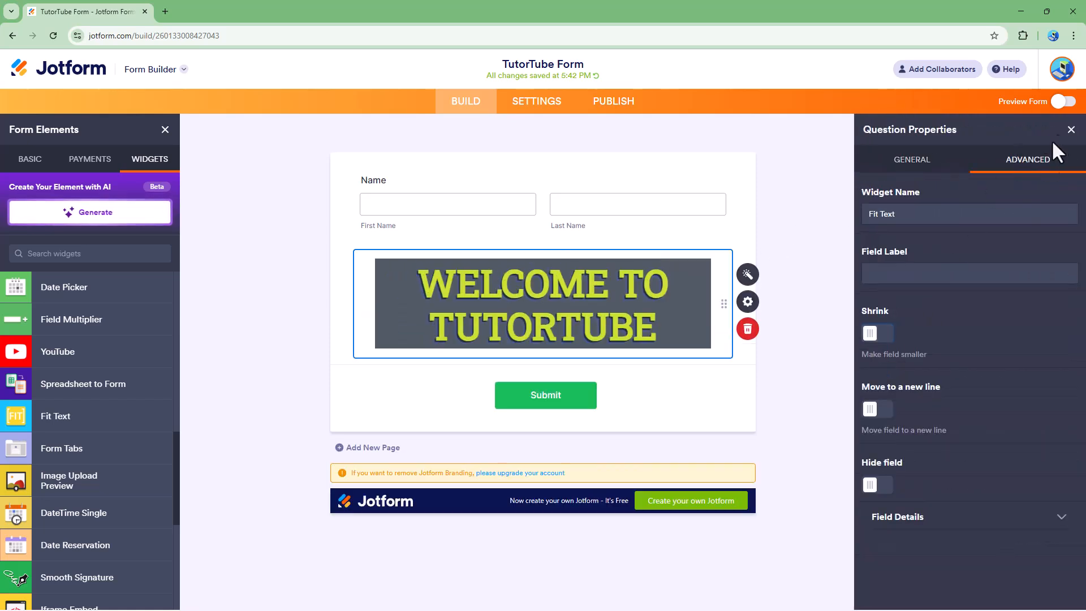
# Preview the form and check whether the text in the welcome banner can be selected
pyautogui.click(1063, 102)
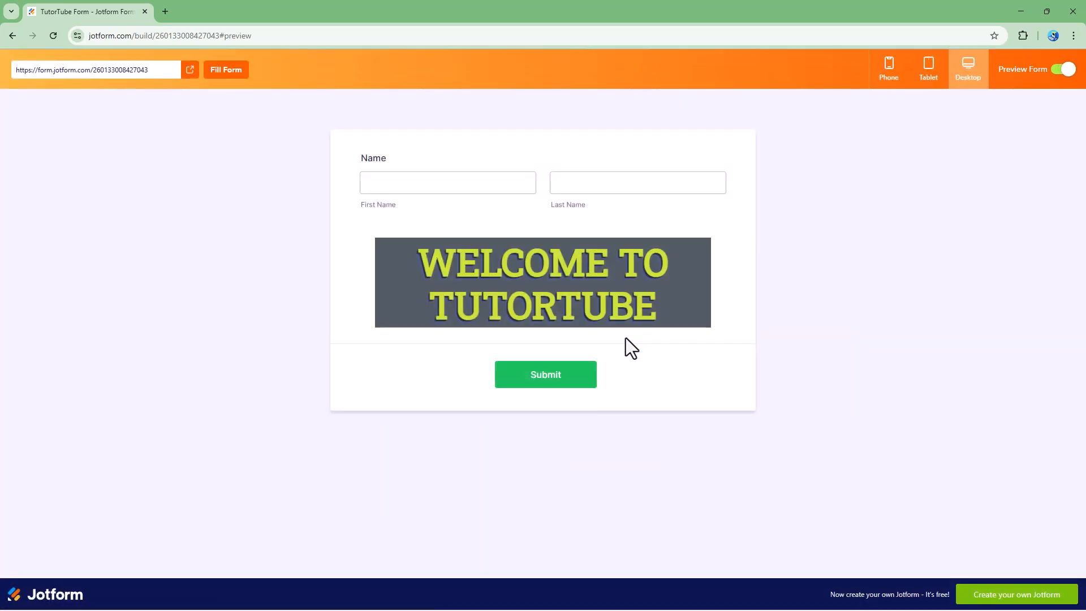
pyautogui.moveTo(456, 258); pyautogui.dragTo(644, 302)
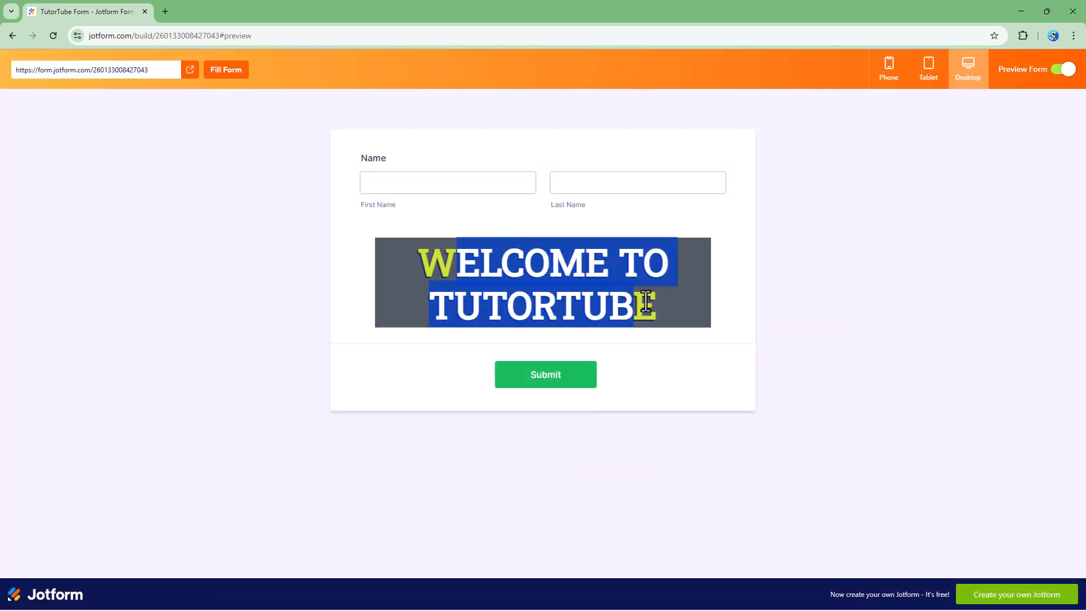
pyautogui.click(646, 302)
pyautogui.moveTo(495, 263); pyautogui.dragTo(545, 269)
pyautogui.click(572, 276)
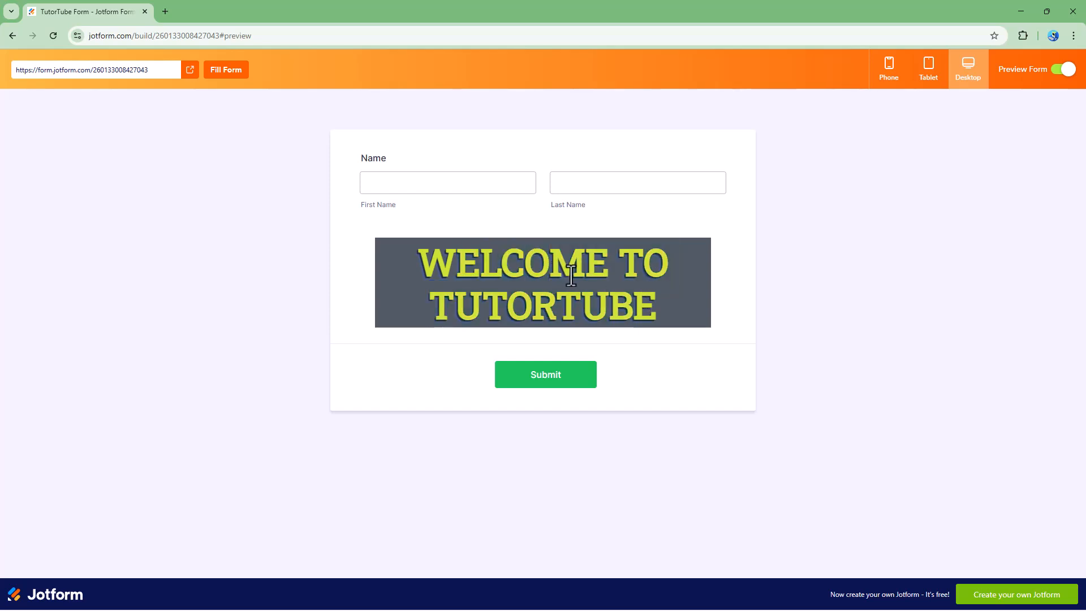